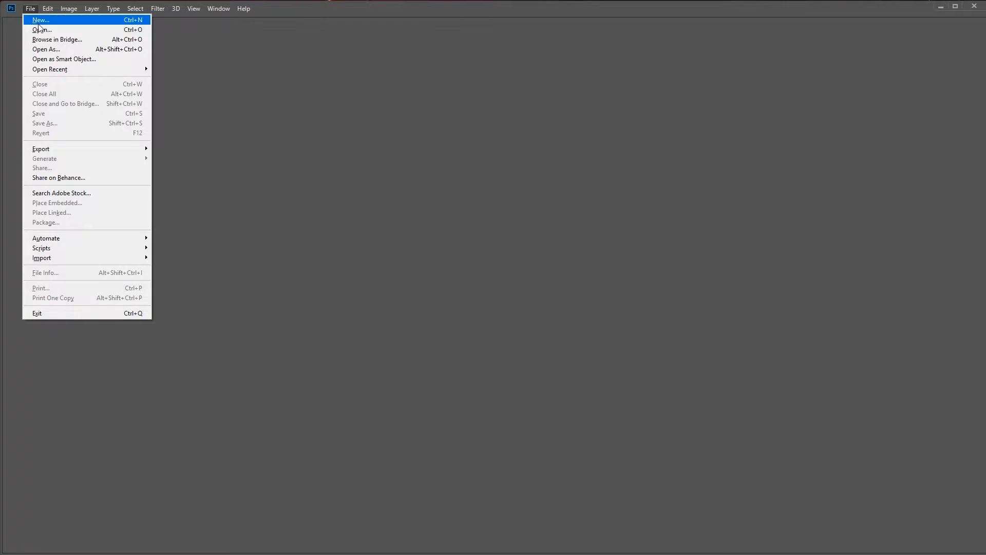
# Step: Open the Beach image from the "Color grading session 3" folder in Pictures and fit it on screen
pyautogui.click(314, 113)
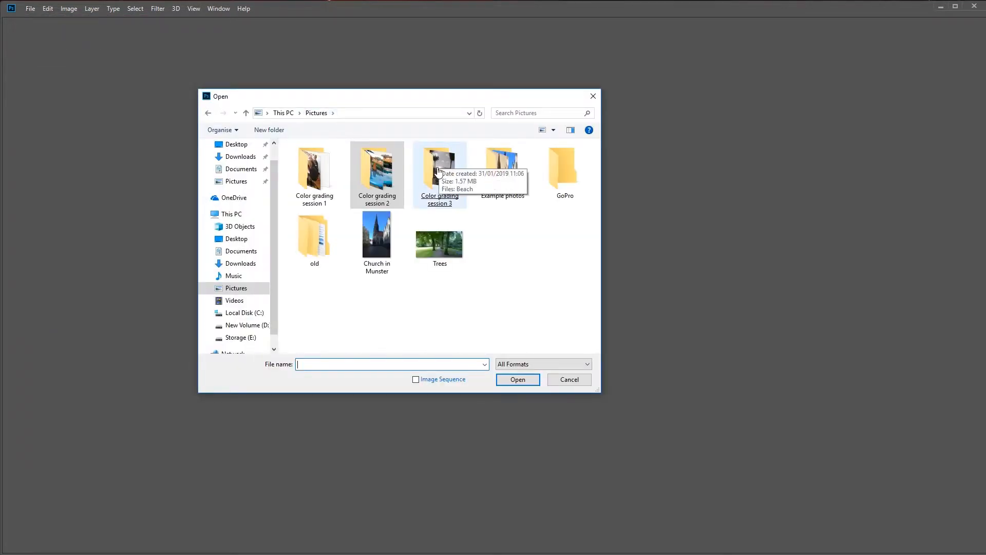
pyautogui.doubleClick(442, 175)
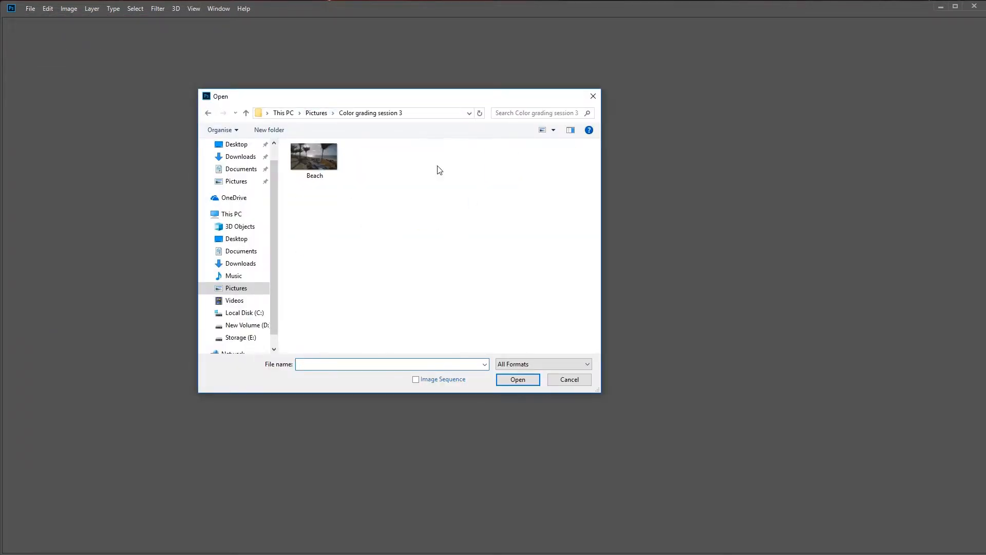
pyautogui.doubleClick(319, 154)
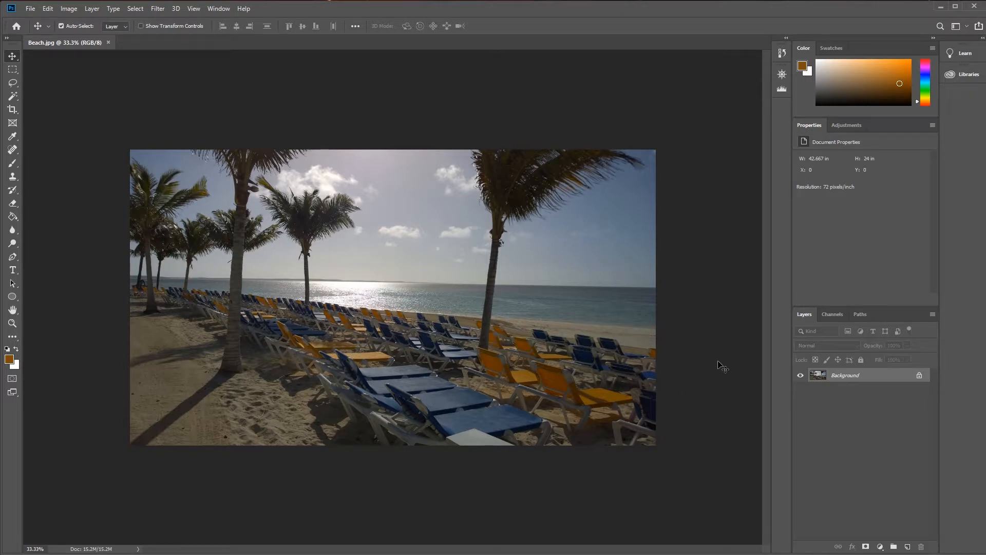
pyautogui.click(195, 9)
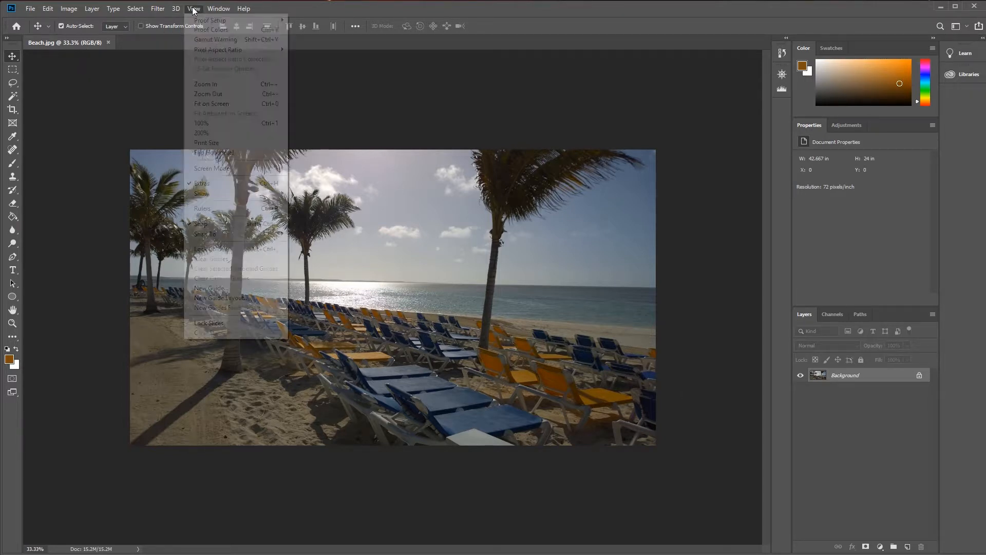
pyautogui.click(211, 104)
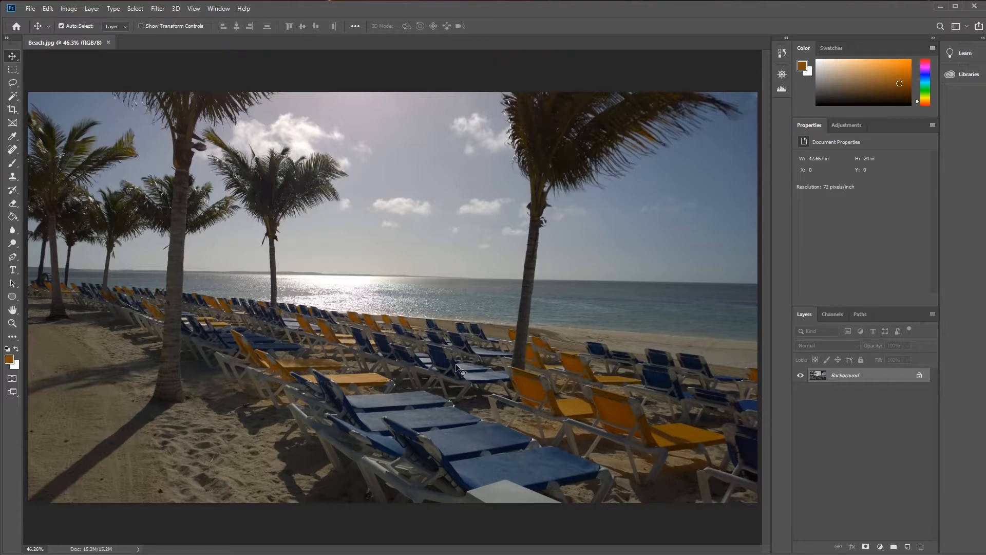
# Step: Unlock the Background into a regular layer, and flatten the image back into a locked Background
pyautogui.click(919, 377)
pyautogui.press('h')
pyautogui.doubleClick(873, 375)
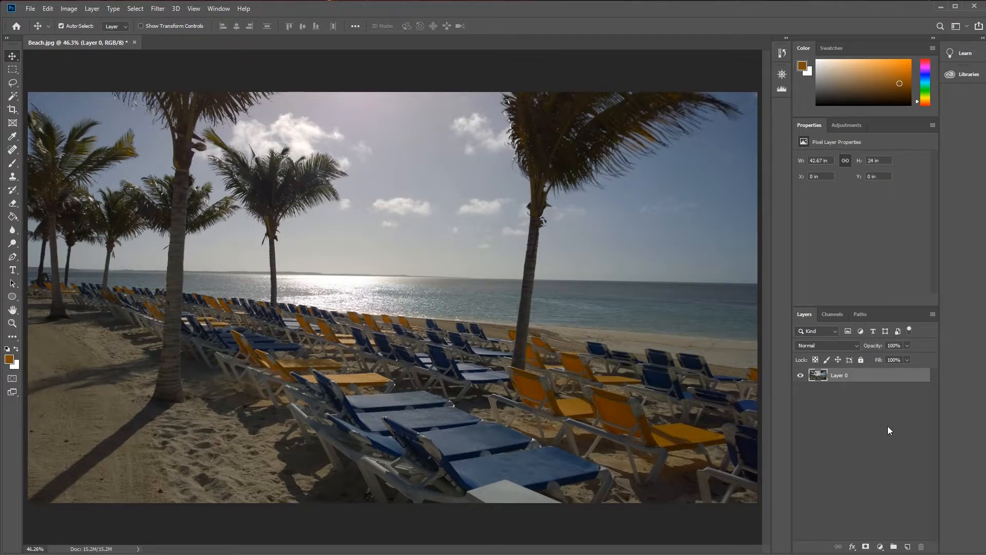
pyautogui.rightClick(861, 379)
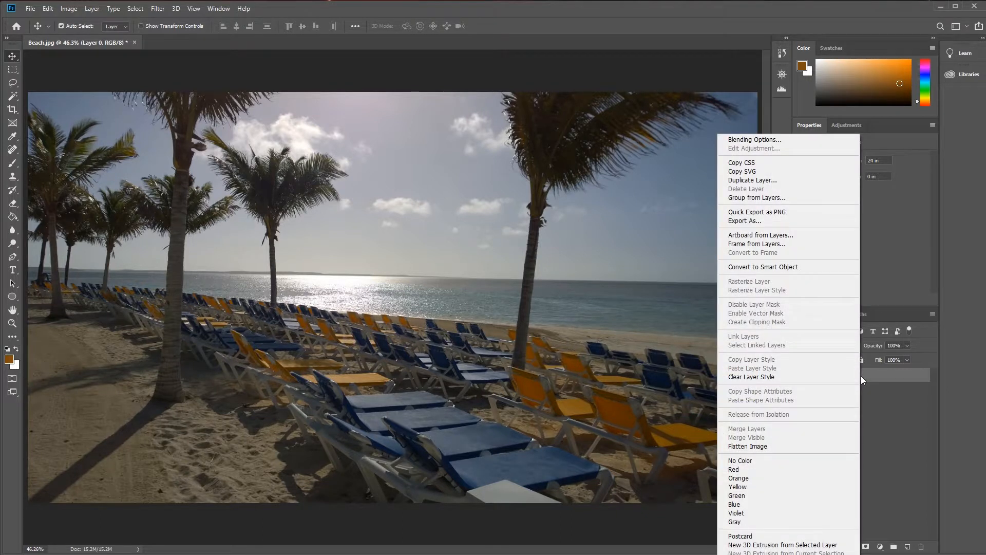
pyautogui.click(755, 446)
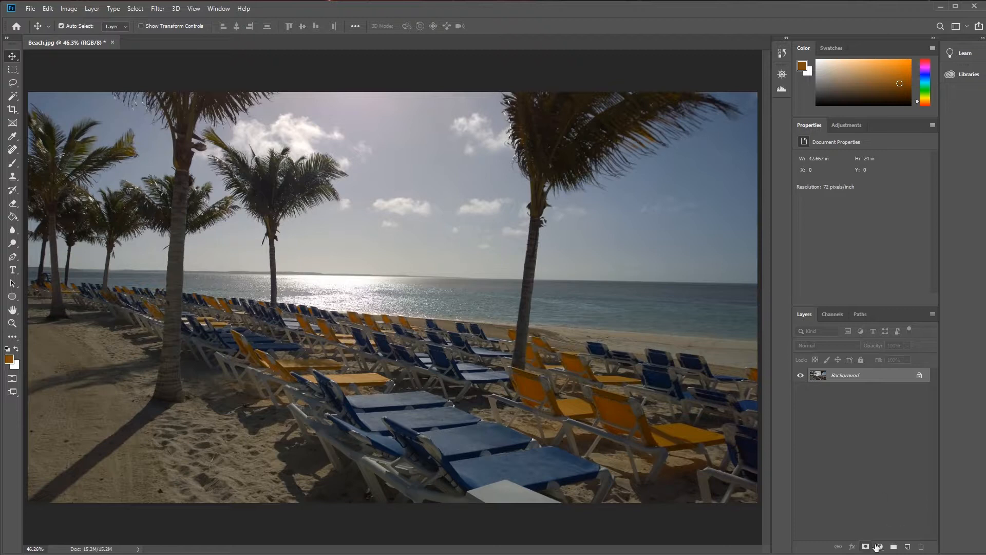
# Step: Add a Curves adjustment layer above the Background
pyautogui.click(881, 547)
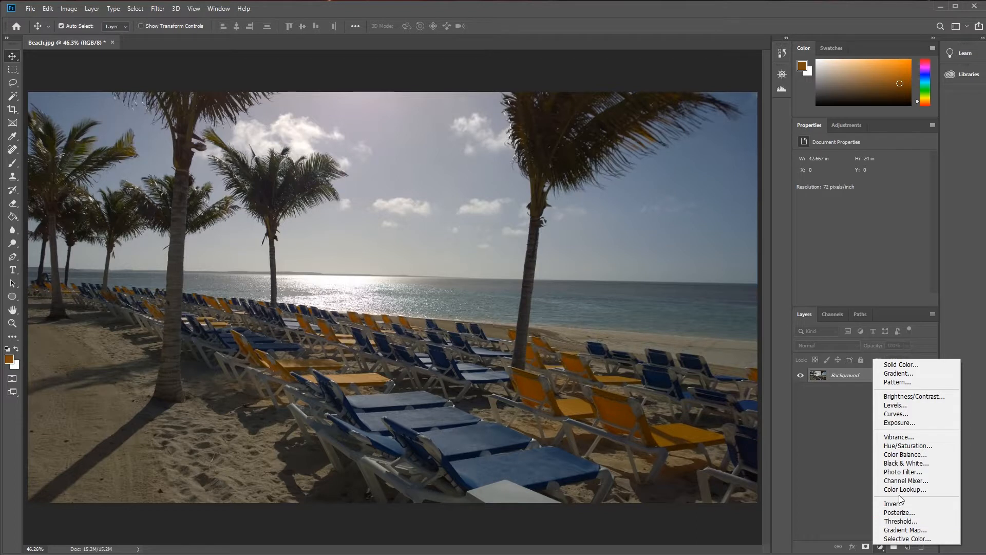
pyautogui.click(851, 122)
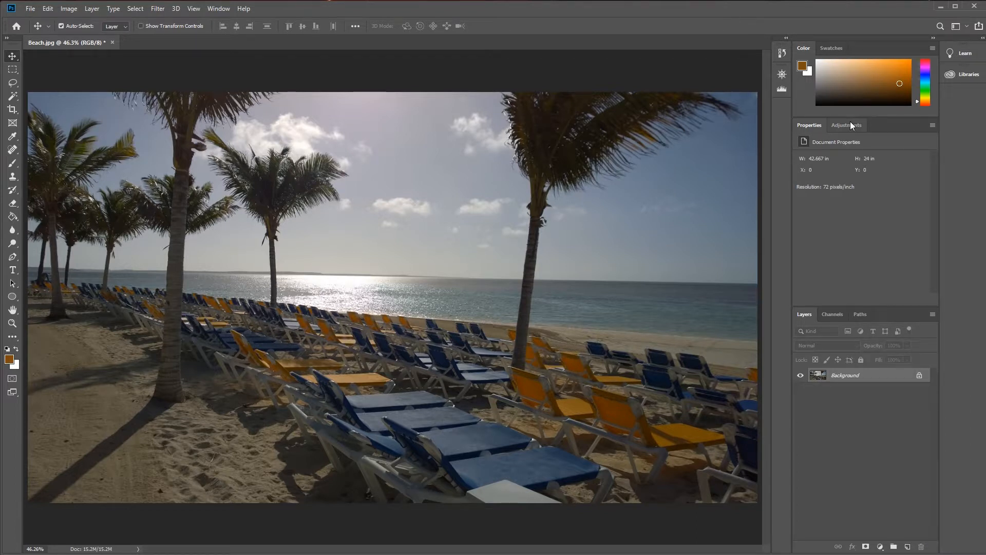
pyautogui.click(853, 125)
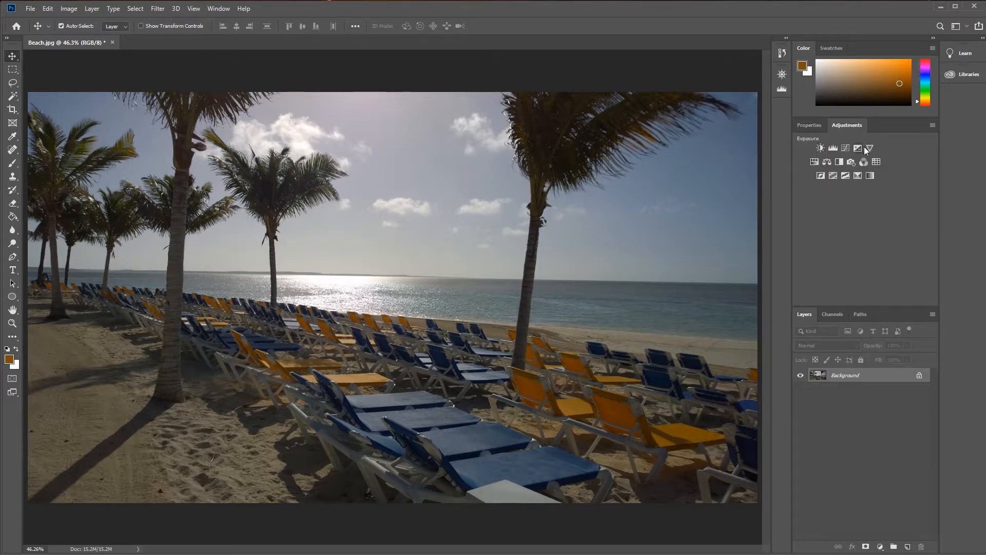
pyautogui.click(881, 547)
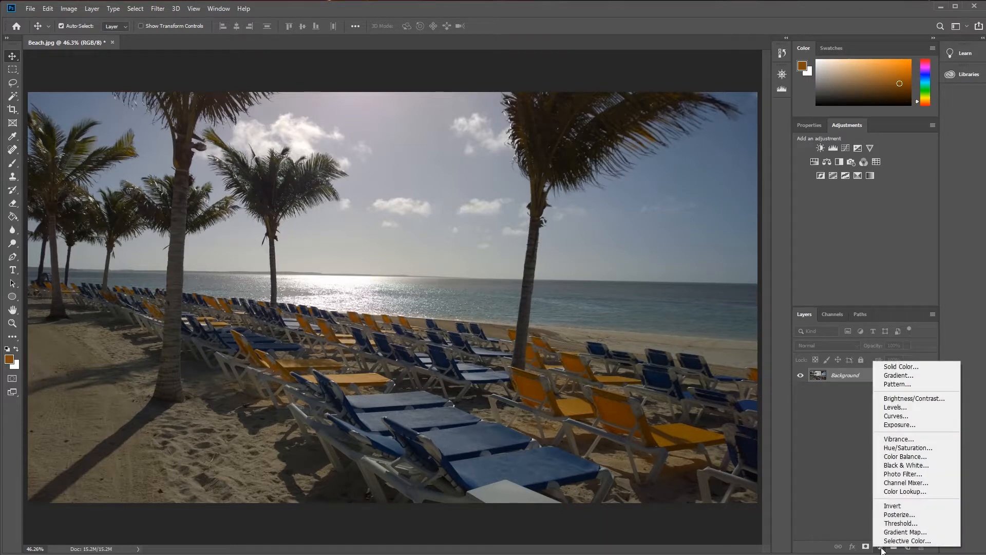
pyautogui.click(905, 419)
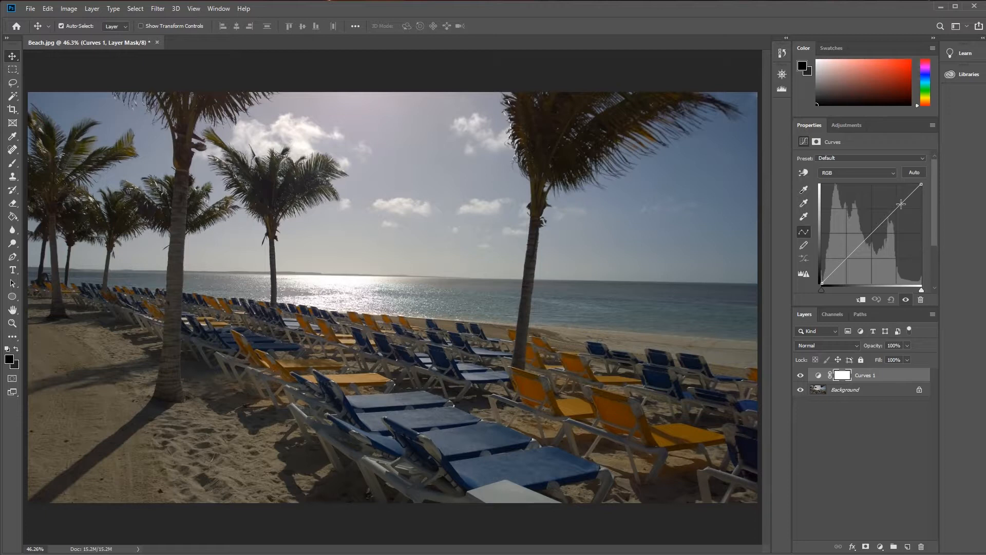
# Step: Shape the RGB curve into a gentle S with raised highlights and lowered shadows, and compare the photo with and without it
pyautogui.moveTo(901, 204); pyautogui.dragTo(896, 201)
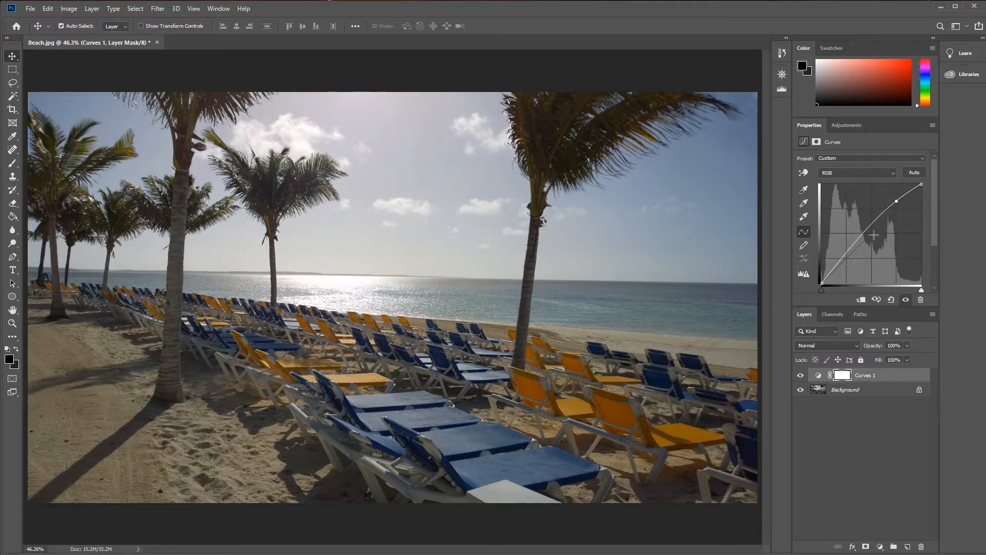
pyautogui.moveTo(847, 255); pyautogui.dragTo(847, 263)
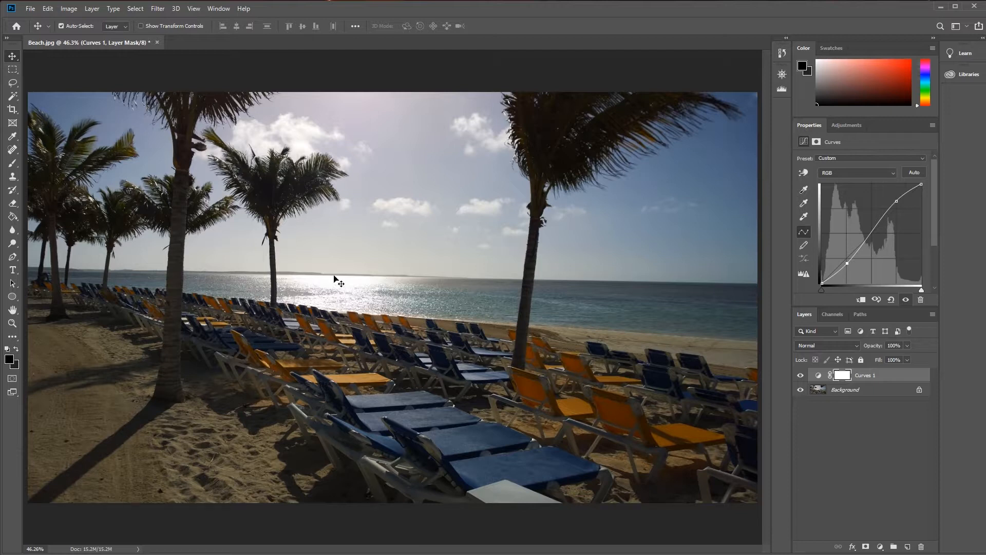
pyautogui.click(800, 378)
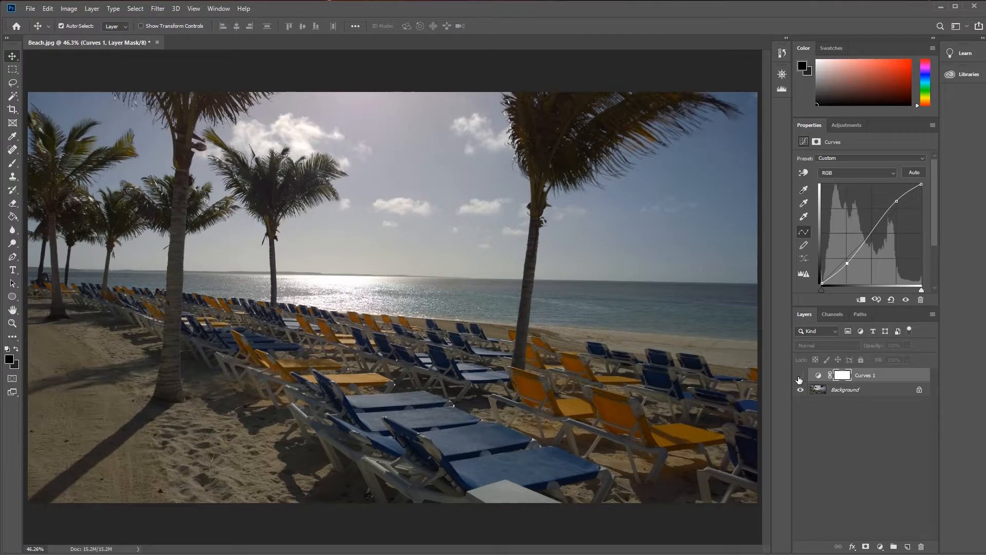
pyautogui.click(799, 378)
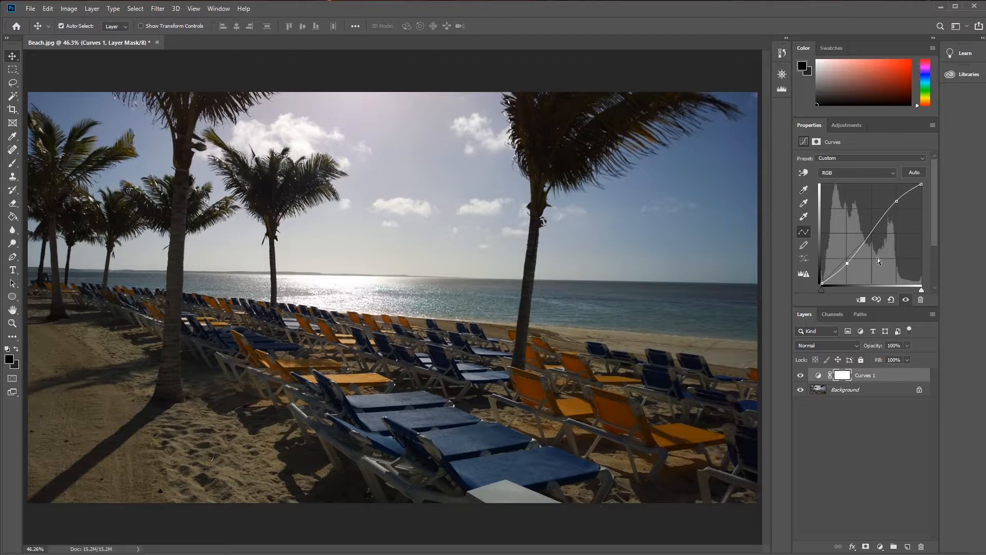
pyautogui.click(862, 424)
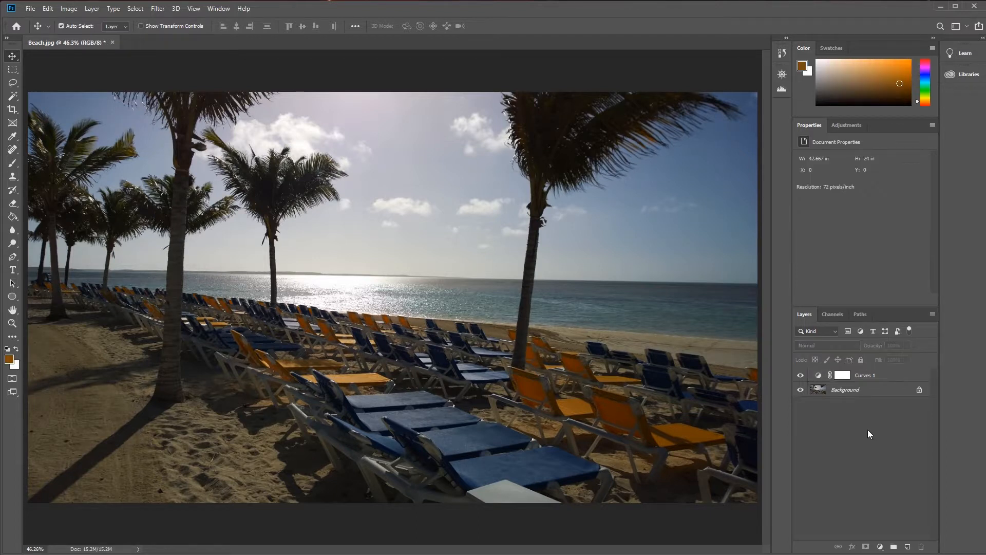
# Step: Add an Exposure adjustment layer above the Curves layer and set its exposure to -0.17
pyautogui.click(880, 546)
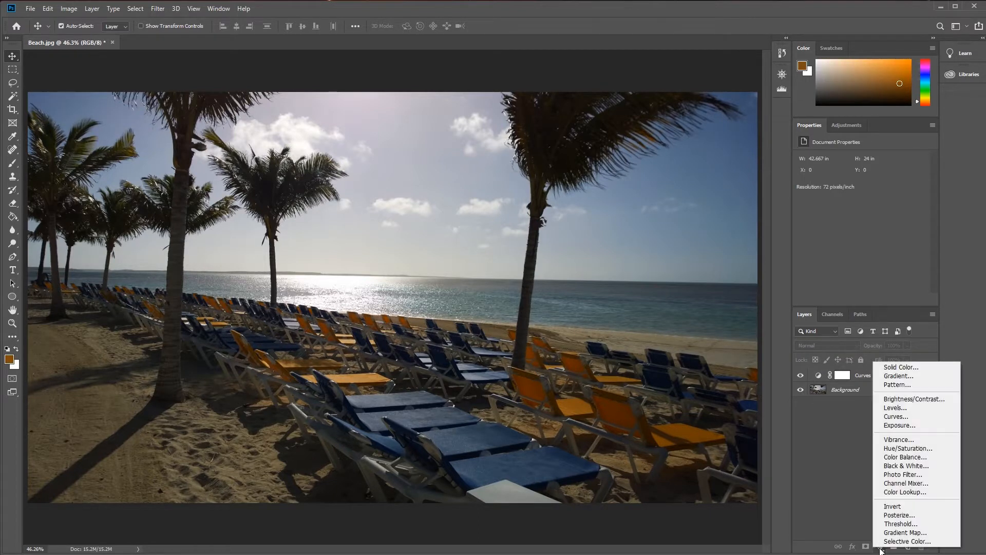
pyautogui.click(901, 425)
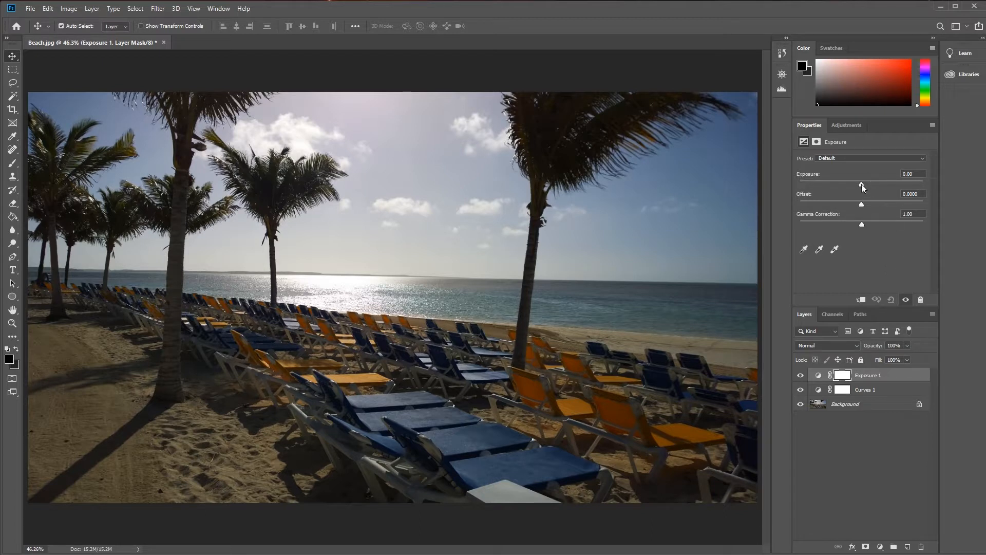
pyautogui.moveTo(862, 184); pyautogui.dragTo(869, 184)
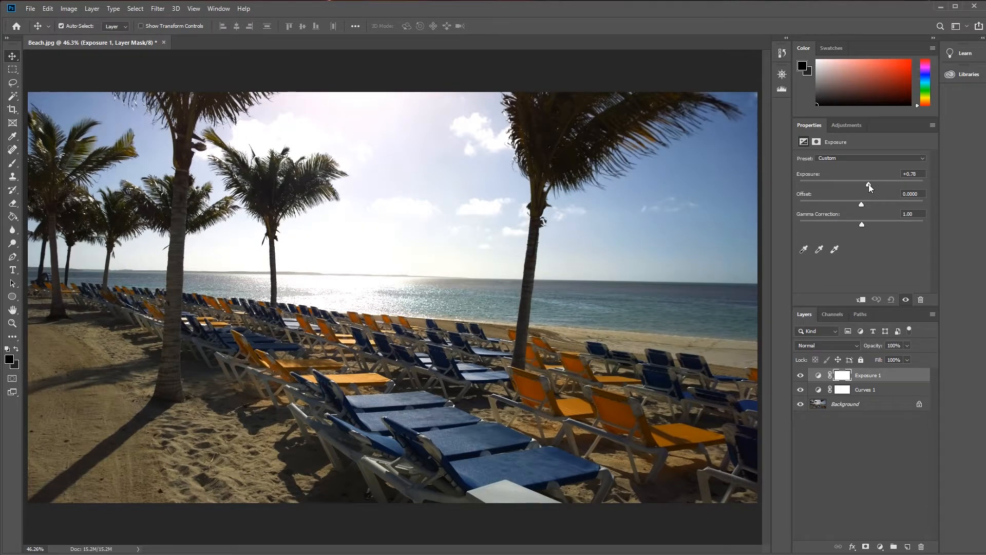
pyautogui.moveTo(869, 184); pyautogui.dragTo(867, 183)
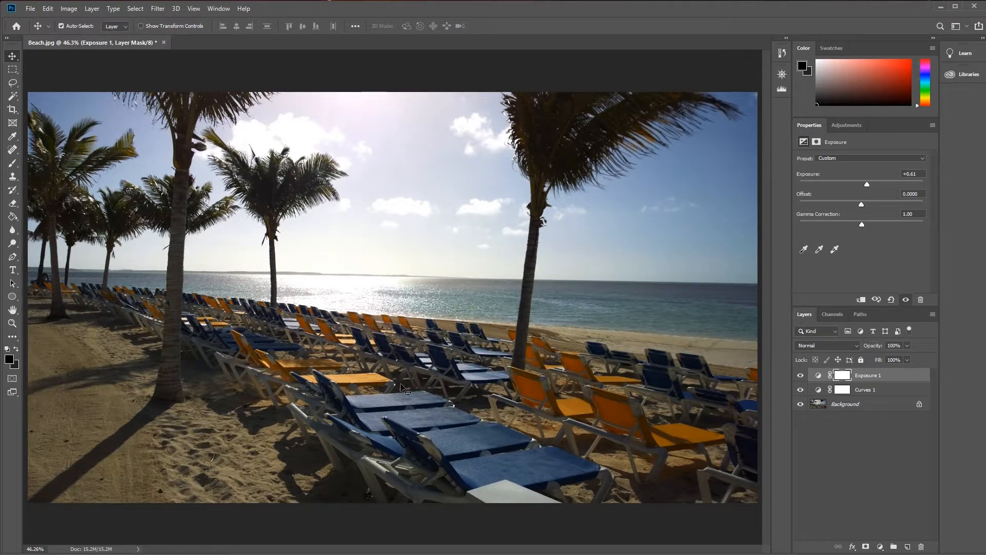
pyautogui.moveTo(868, 184); pyautogui.dragTo(860, 183)
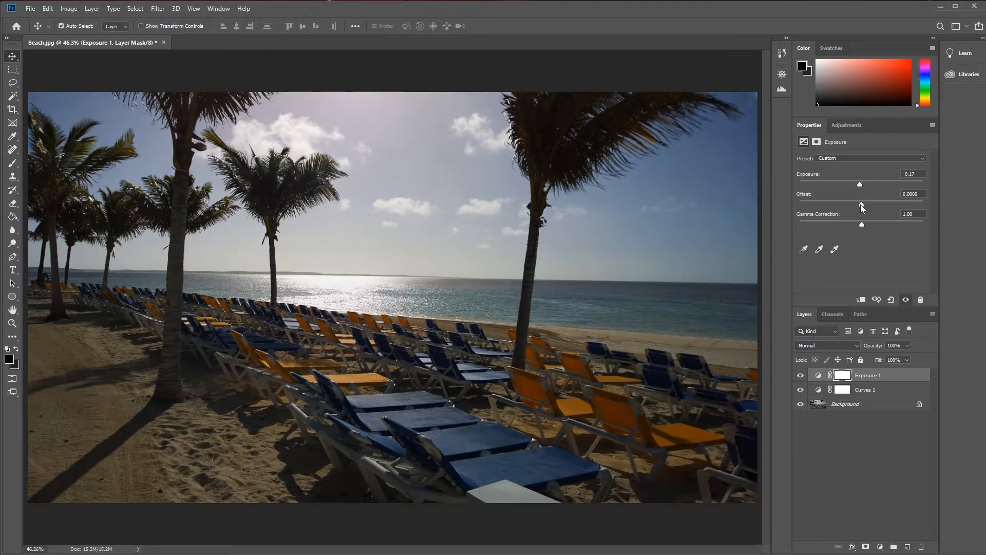
# Step: Set the Exposure adjustment's offset to -0.0042 and its gamma correction to 1.14
pyautogui.moveTo(861, 204)
pyautogui.mouseDown()
pyautogui.moveTo(871, 204)
pyautogui.moveTo(859, 205)
pyautogui.mouseUp()
pyautogui.moveTo(859, 205); pyautogui.dragTo(861, 204)
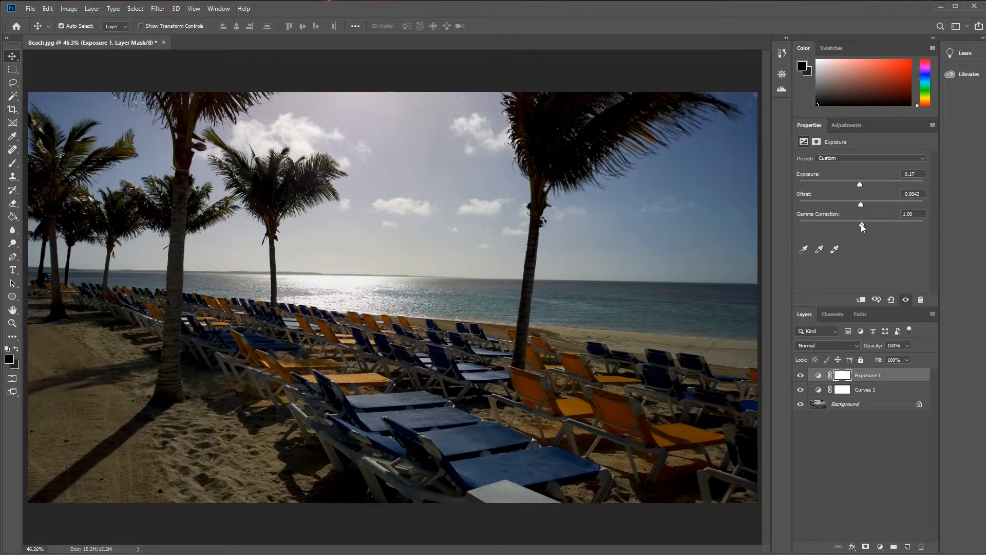
pyautogui.moveTo(862, 225)
pyautogui.mouseDown()
pyautogui.moveTo(871, 224)
pyautogui.moveTo(851, 228)
pyautogui.mouseUp()
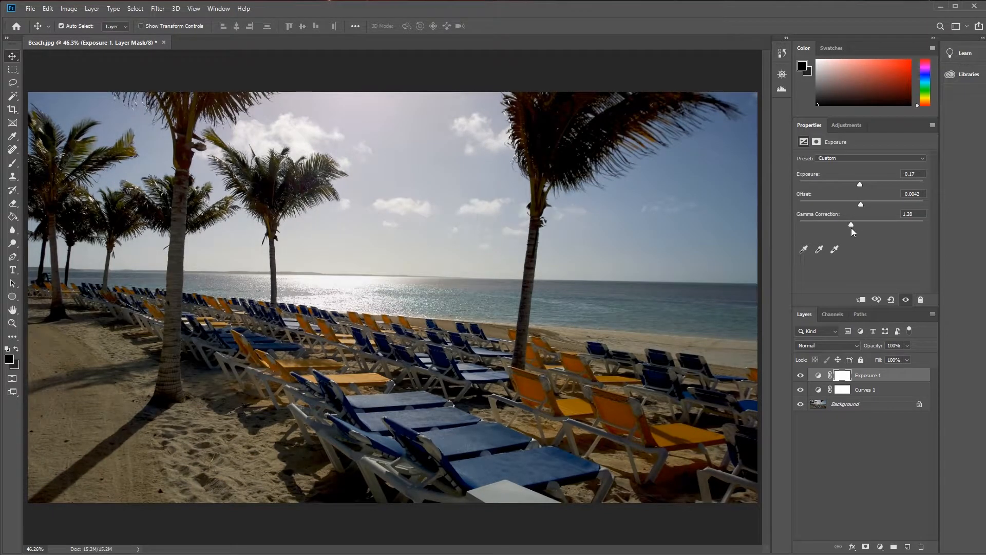
pyautogui.moveTo(855, 227); pyautogui.dragTo(856, 227)
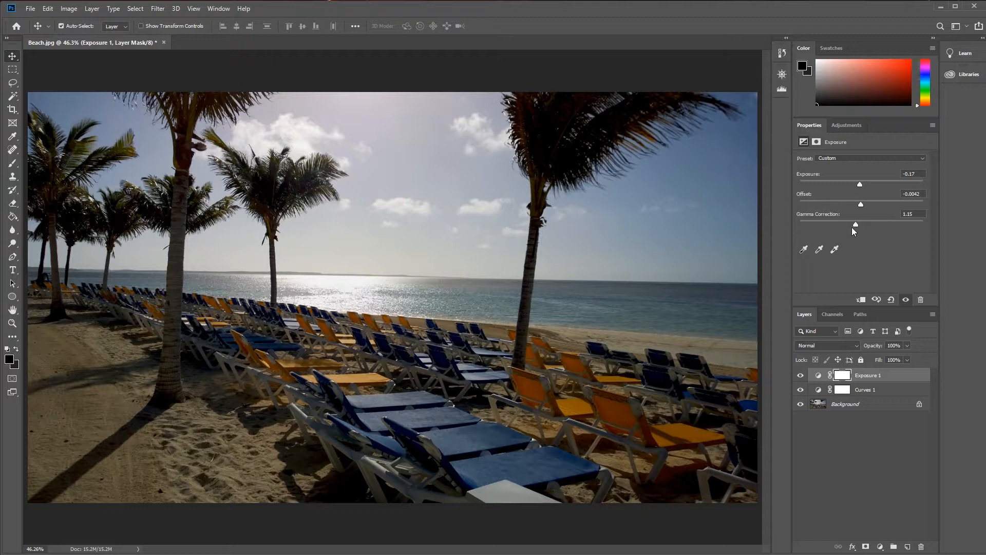
pyautogui.moveTo(855, 227)
pyautogui.mouseDown()
pyautogui.moveTo(865, 225)
pyautogui.moveTo(855, 227)
pyautogui.mouseUp()
# Step: Compare the photo with and without the Exposure adjustment, leaving the layer visible and deselected
pyautogui.click(802, 376)
pyautogui.click(801, 376)
pyautogui.click(801, 376)
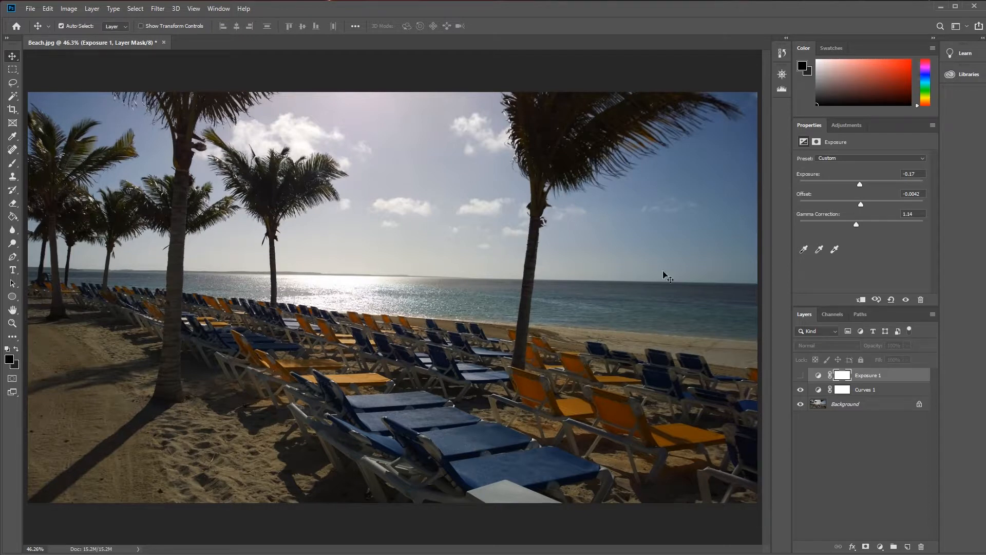
pyautogui.click(801, 376)
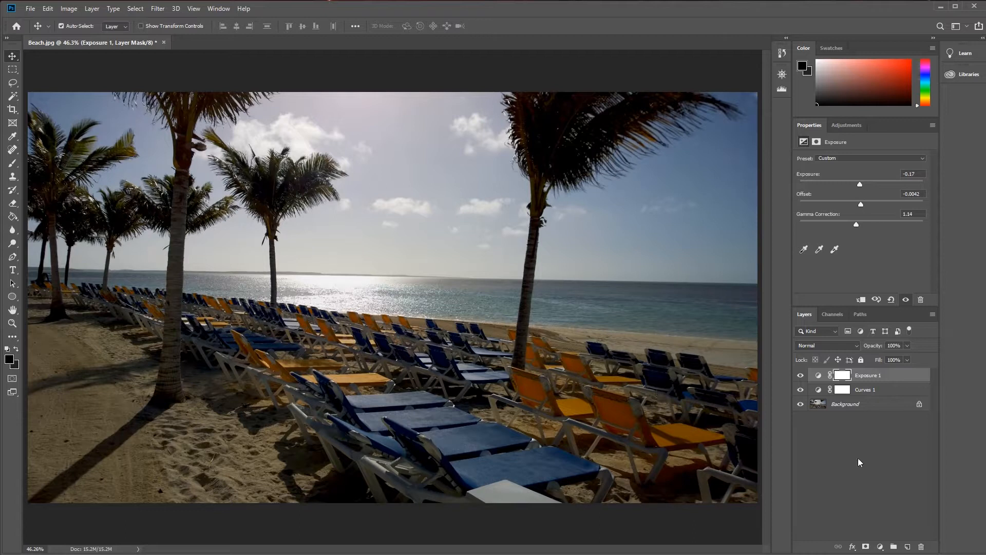
pyautogui.click(874, 496)
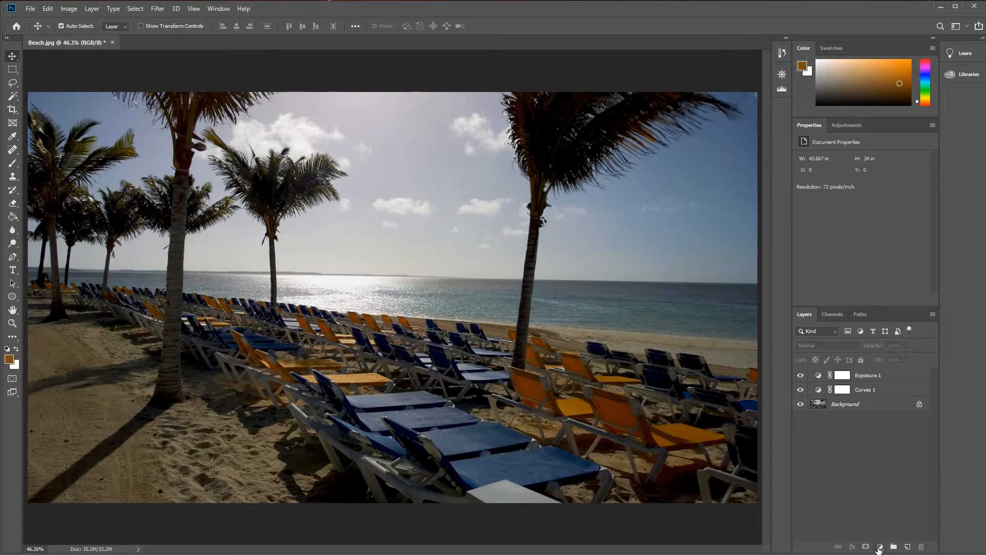
# Step: Add a Hue/Saturation adjustment layer above the Exposure layer and adjust its saturation and lightness
pyautogui.click(880, 547)
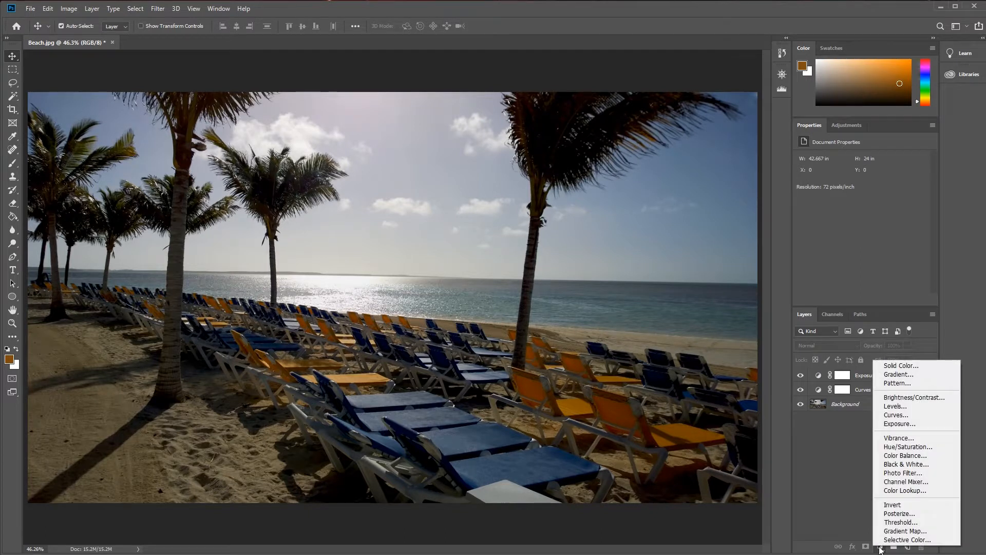
pyautogui.click(921, 448)
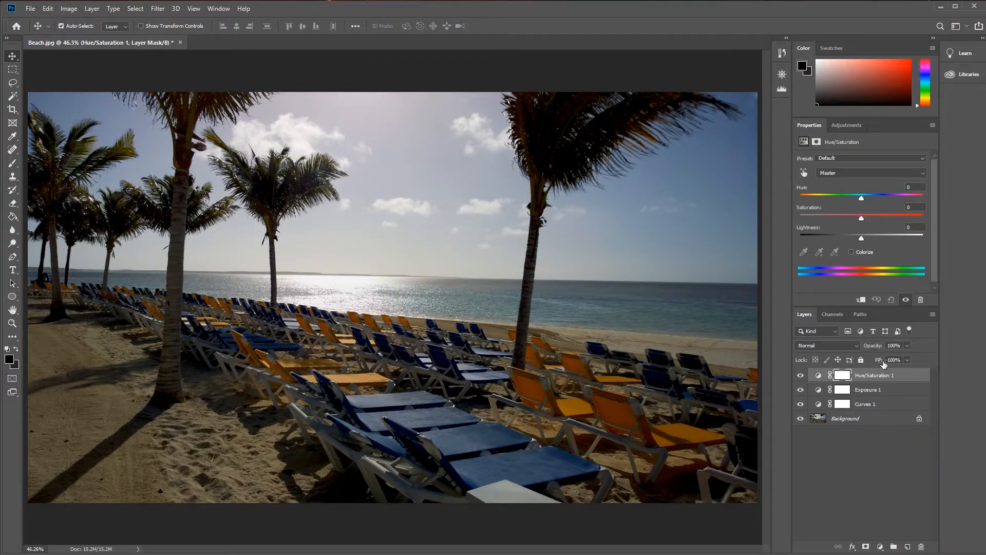
pyautogui.click(863, 220)
pyautogui.click(862, 237)
# Step: Compare the photo with and without the Hue/Saturation adjustment, leaving the layer visible and deselected
pyautogui.click(801, 377)
pyautogui.click(801, 377)
pyautogui.click(801, 377)
pyautogui.click(801, 378)
pyautogui.click(855, 473)
# Step: Add a Gradient Map adjustment layer on top of the Hue/Saturation layer
pyautogui.click(880, 547)
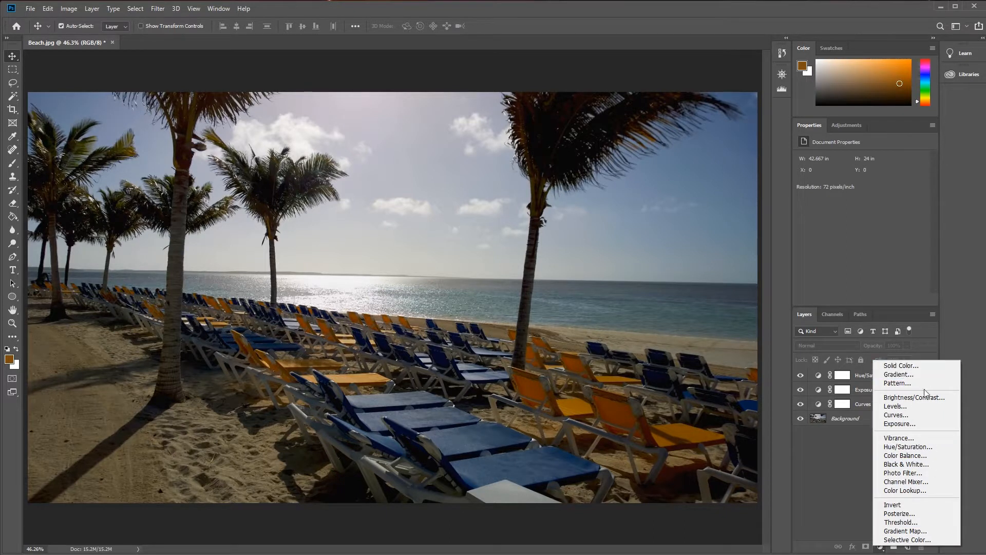
pyautogui.click(828, 485)
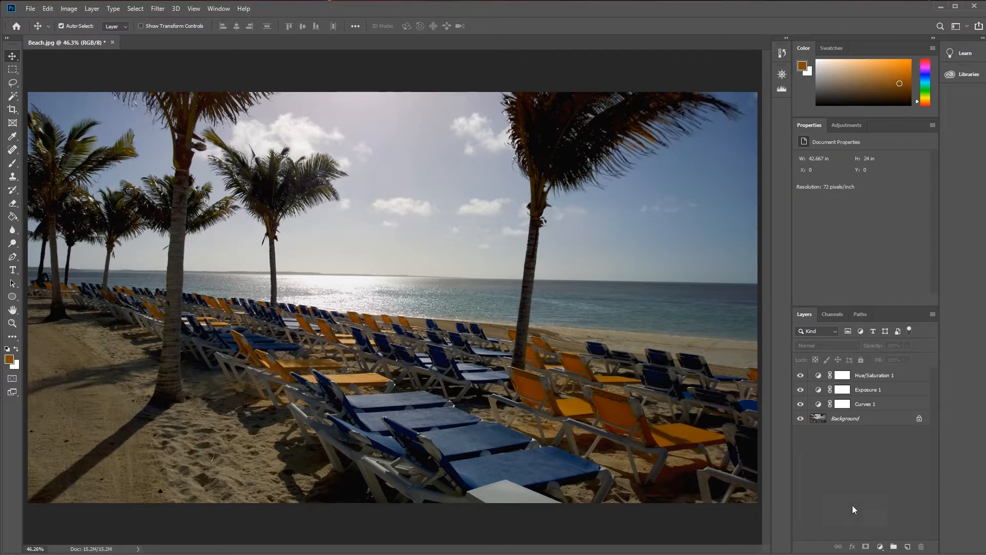
pyautogui.click(847, 126)
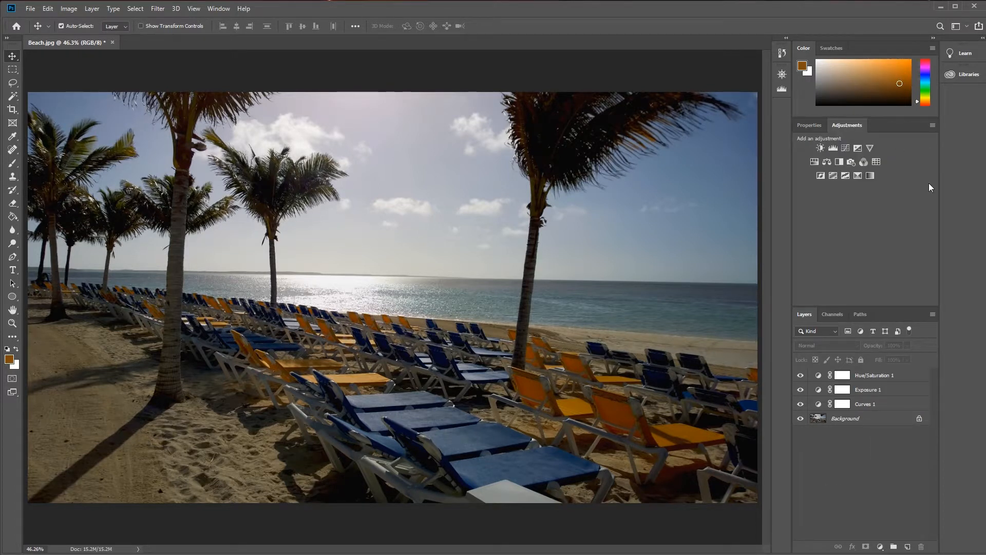
pyautogui.click(870, 176)
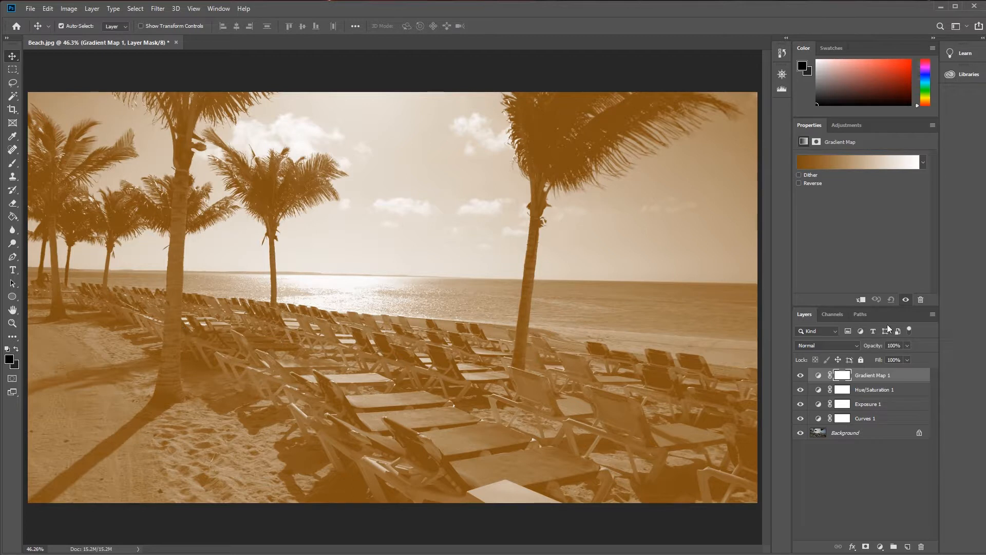
# Step: Change the Gradient Map layer's gradient to the Copper preset
pyautogui.click(828, 163)
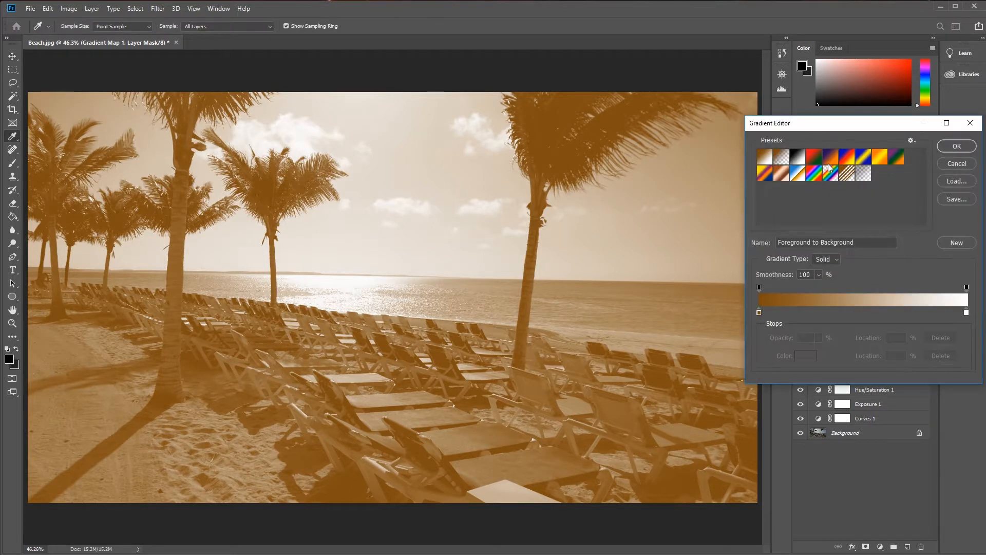
pyautogui.moveTo(845, 128); pyautogui.dragTo(725, 134)
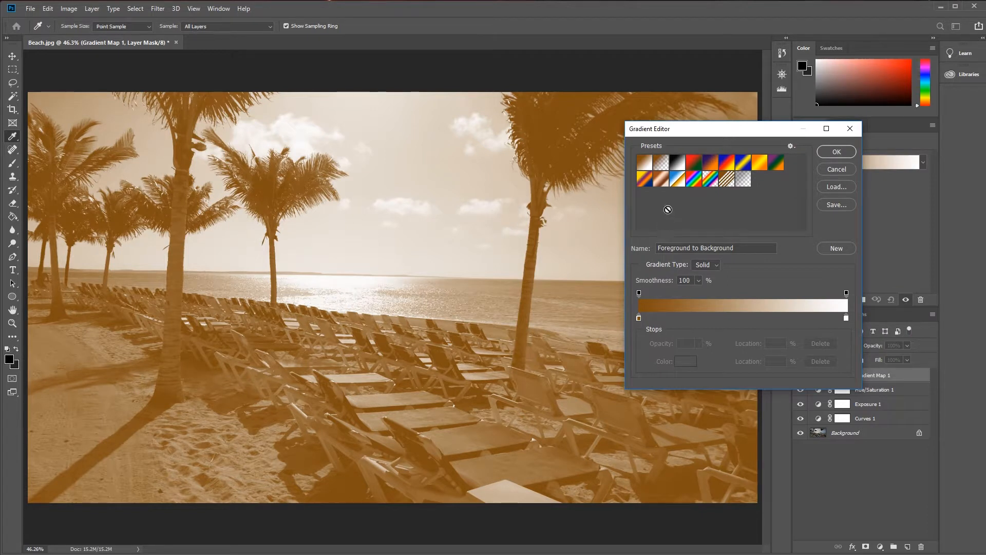
pyautogui.click(663, 180)
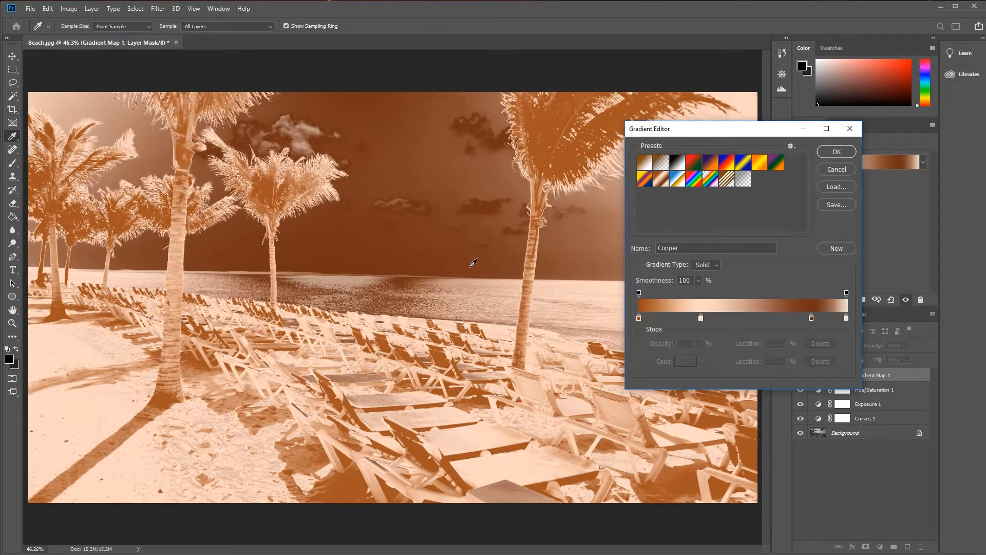
pyautogui.click(837, 151)
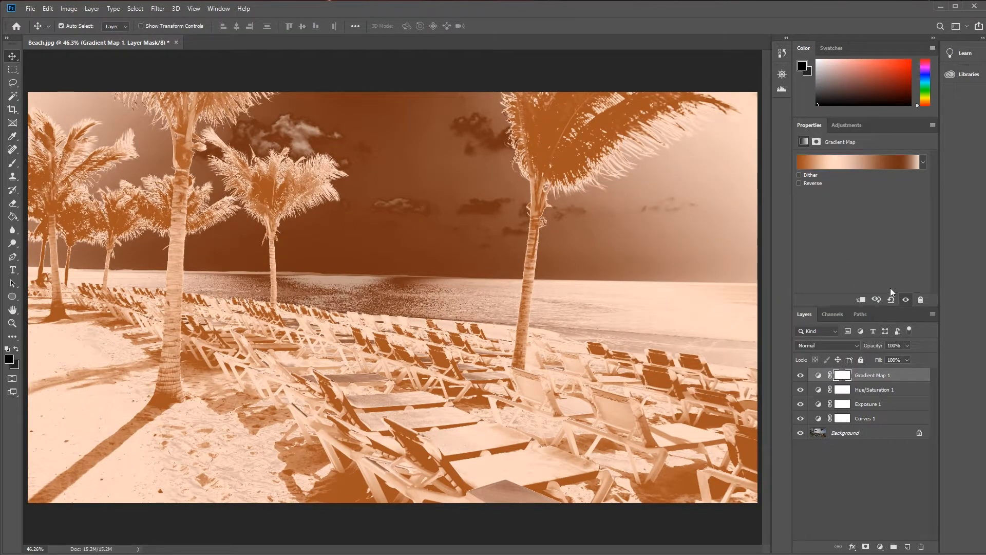
# Step: Set the Gradient Map layer's blend mode to Soft Light and its opacity to 46%, leaving the layer deselected
pyautogui.click(854, 345)
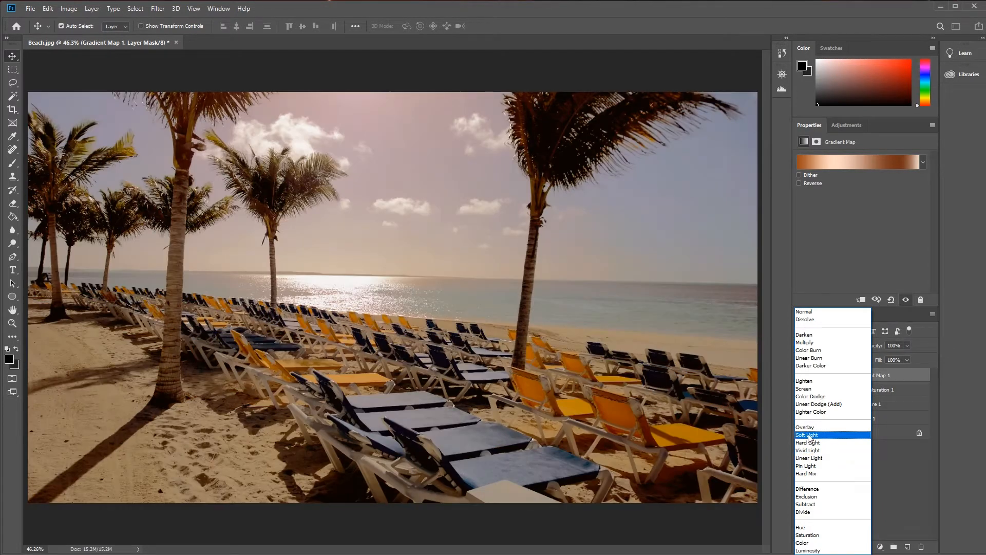
pyautogui.click(810, 437)
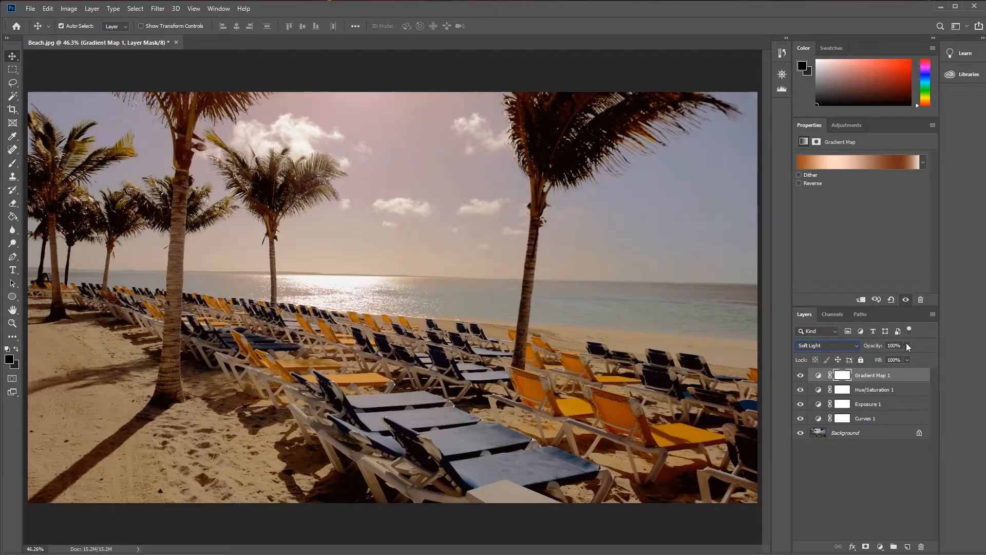
pyautogui.moveTo(873, 359); pyautogui.dragTo(879, 360)
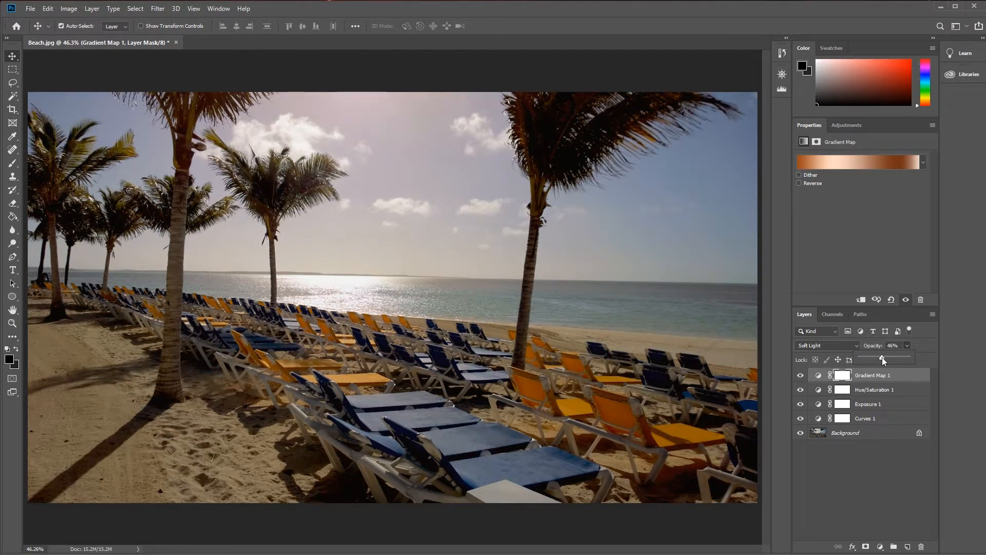
pyautogui.click(891, 471)
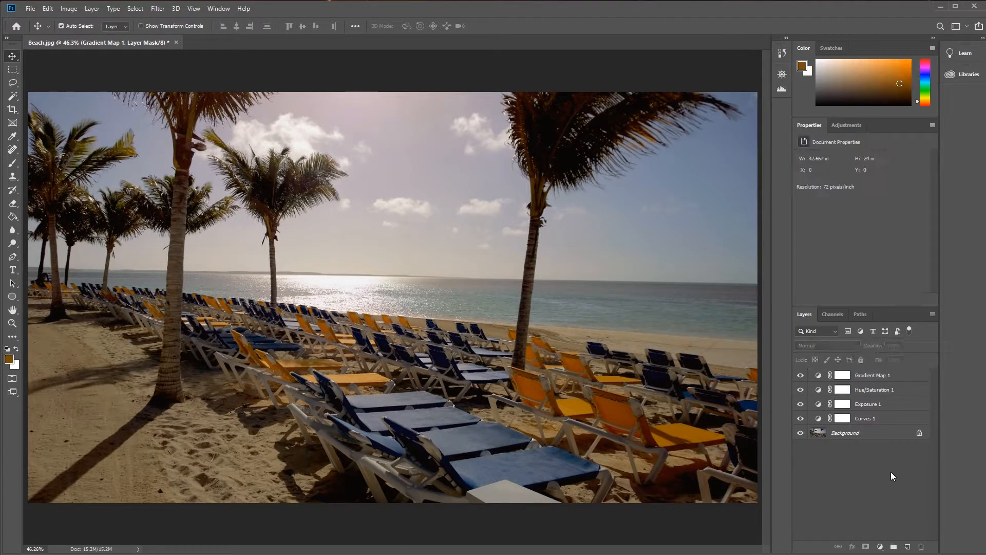
# Step: Compare the photo with and without the Gradient Map adjustment several times, leaving the layer visible
pyautogui.click(801, 377)
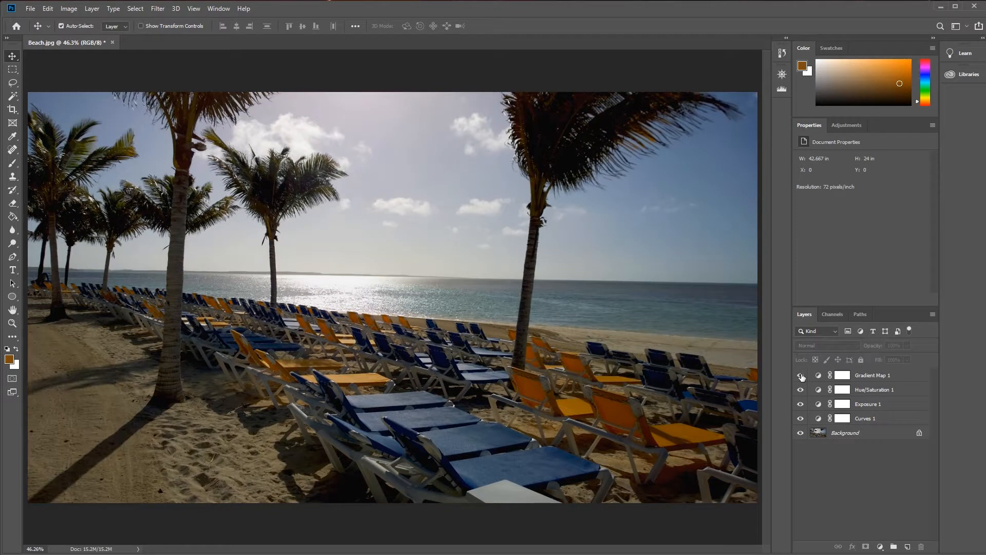
pyautogui.click(801, 376)
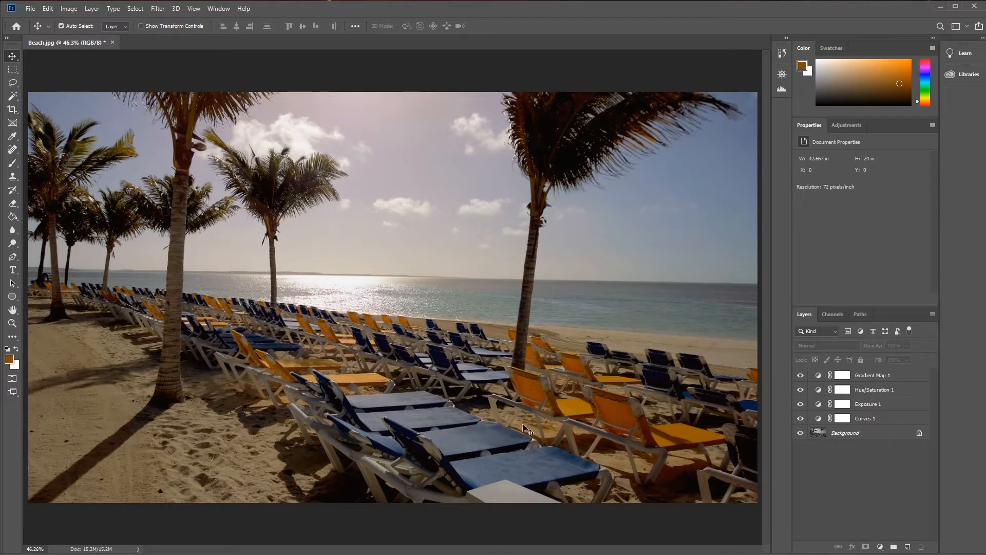
pyautogui.click(801, 376)
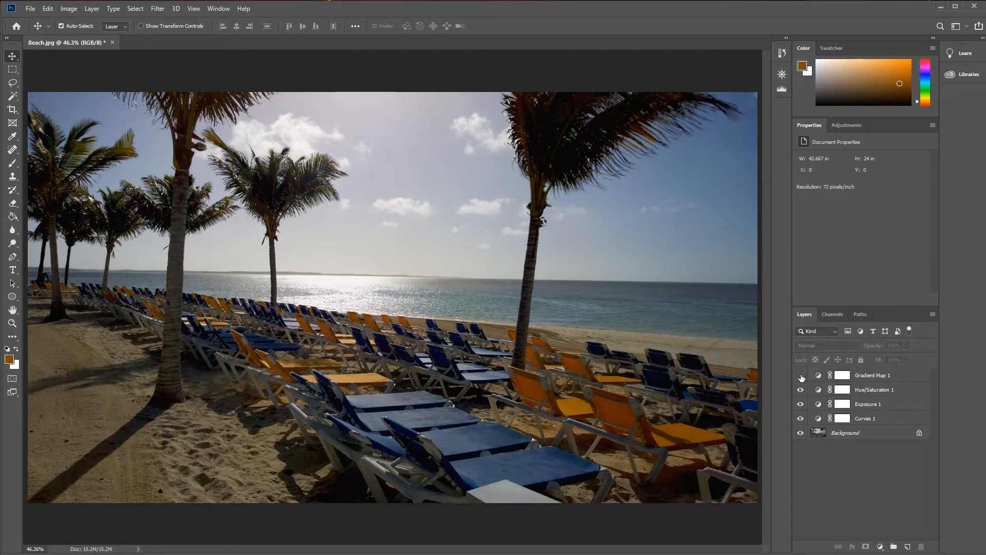
pyautogui.click(801, 376)
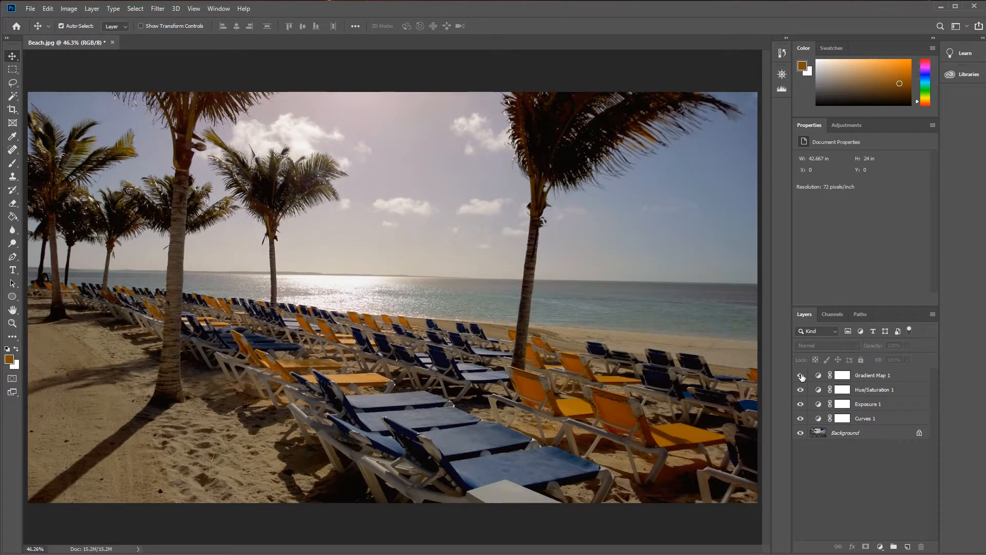
pyautogui.click(800, 376)
pyautogui.click(801, 376)
pyautogui.click(800, 377)
pyautogui.click(800, 378)
# Step: Export the grade as a color lookup table in CUBE format with 64 grid points at High quality
pyautogui.click(30, 9)
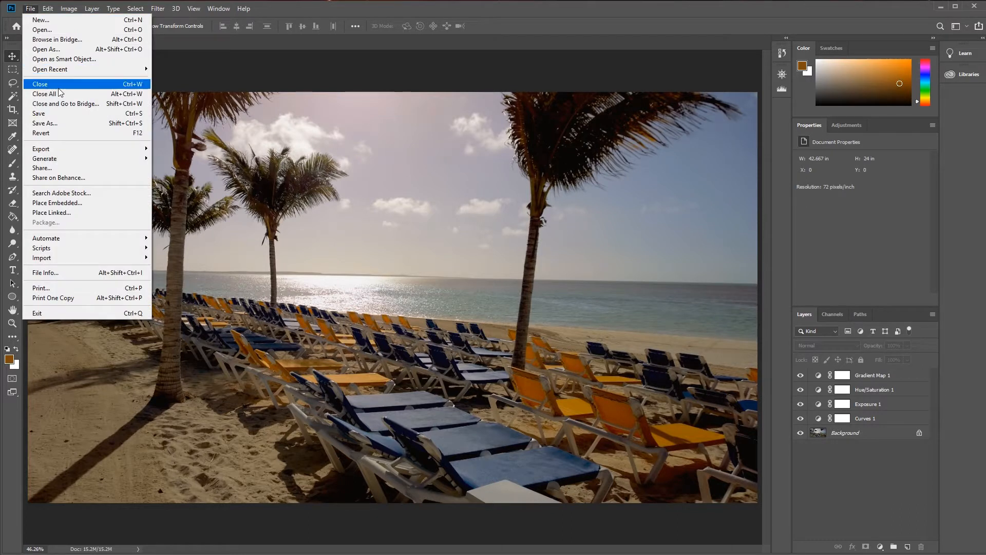
pyautogui.moveTo(74, 150)
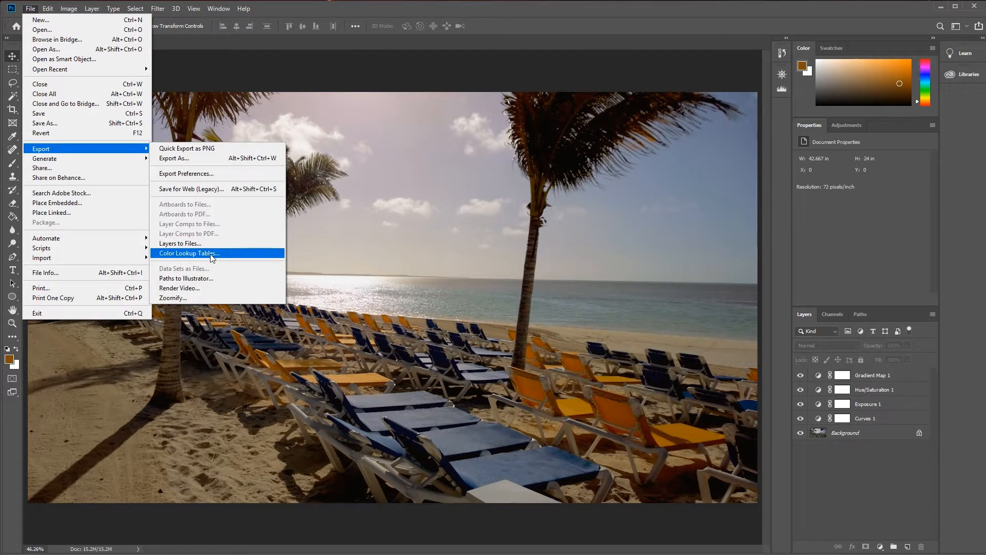
pyautogui.click(212, 254)
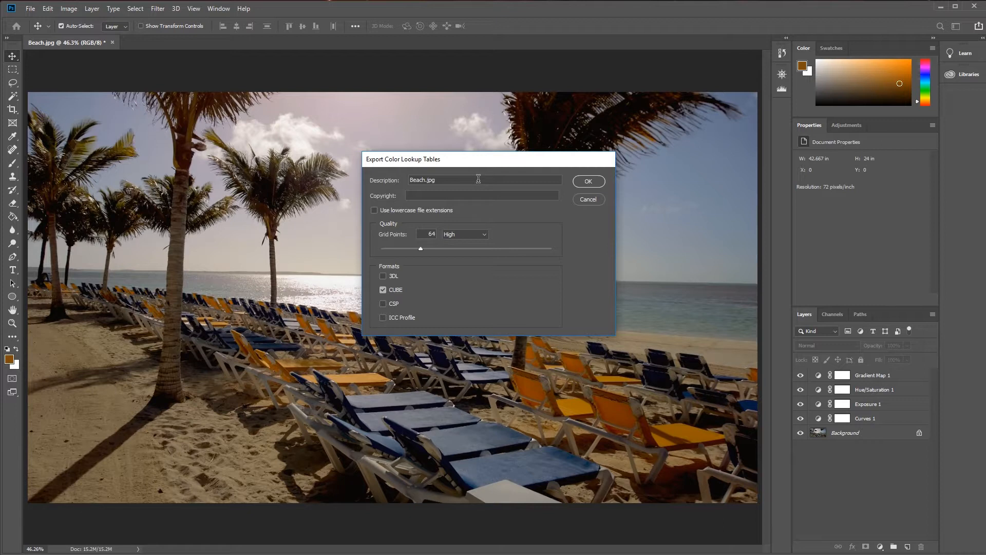
pyautogui.click(589, 182)
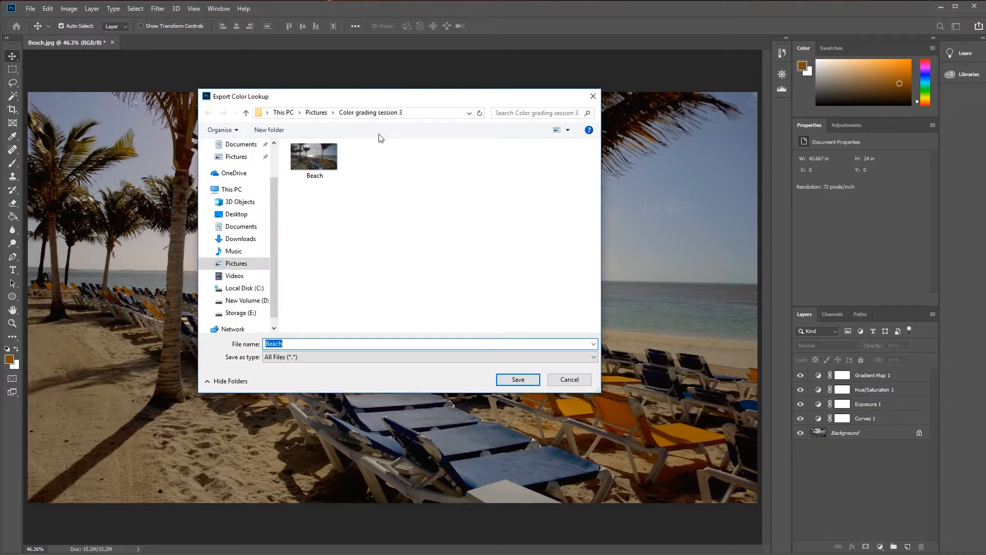
# Step: Name the lookup table file "warm up" and save it in the Color grading session 3 folder
pyautogui.click(301, 343)
pyautogui.press('BackSpace')
pyautogui.press('BackSpace')
pyautogui.press('BackSpace')
pyautogui.press('BackSpace')
pyautogui.press('BackSpace')
pyautogui.write('warm upo')
pyautogui.press('BackSpace')
pyautogui.click(516, 381)
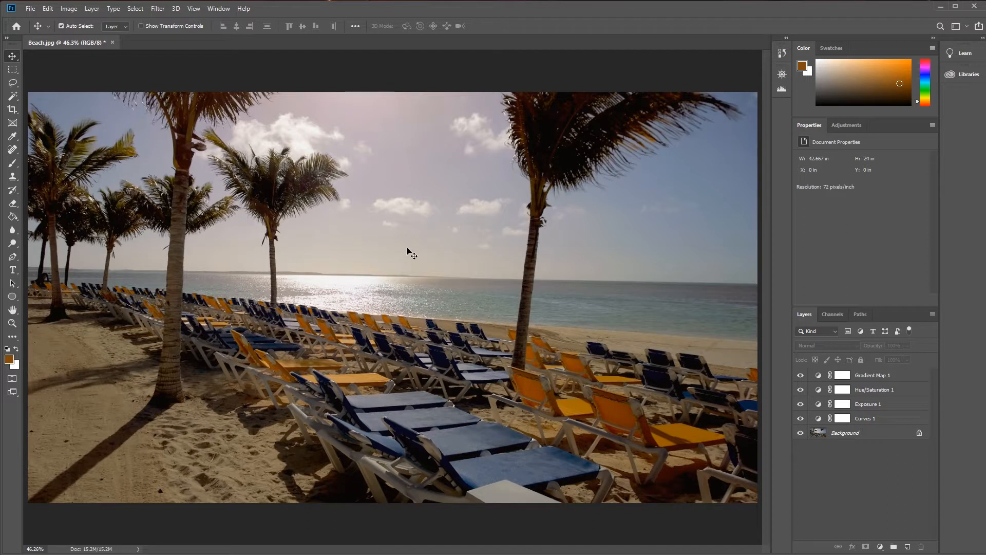
# Step: Delete all four adjustment layers, from Curves 1 up to Gradient Map 1, leaving only the Background
pyautogui.click(818, 420)
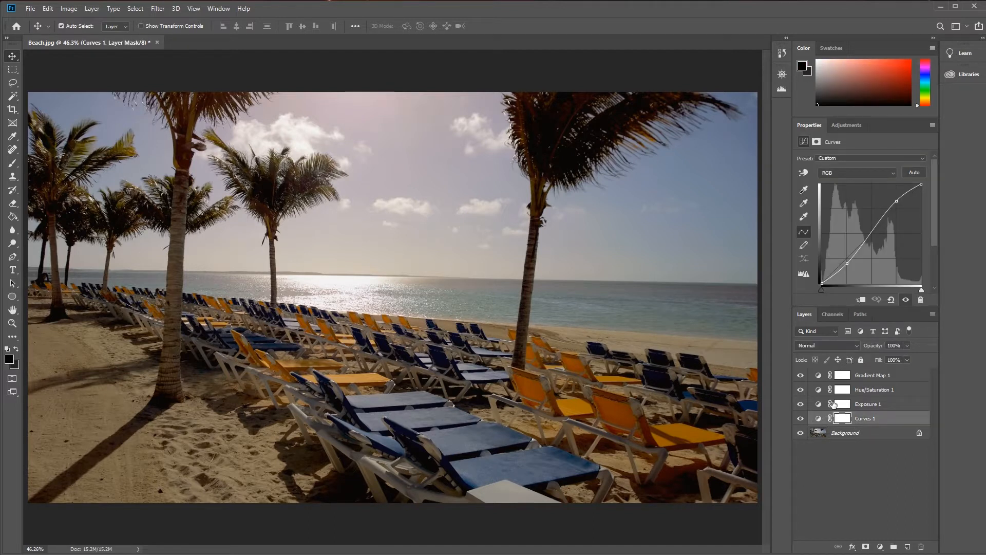
pyautogui.keyDown('shift'); pyautogui.click(819, 376); pyautogui.keyUp('shift')
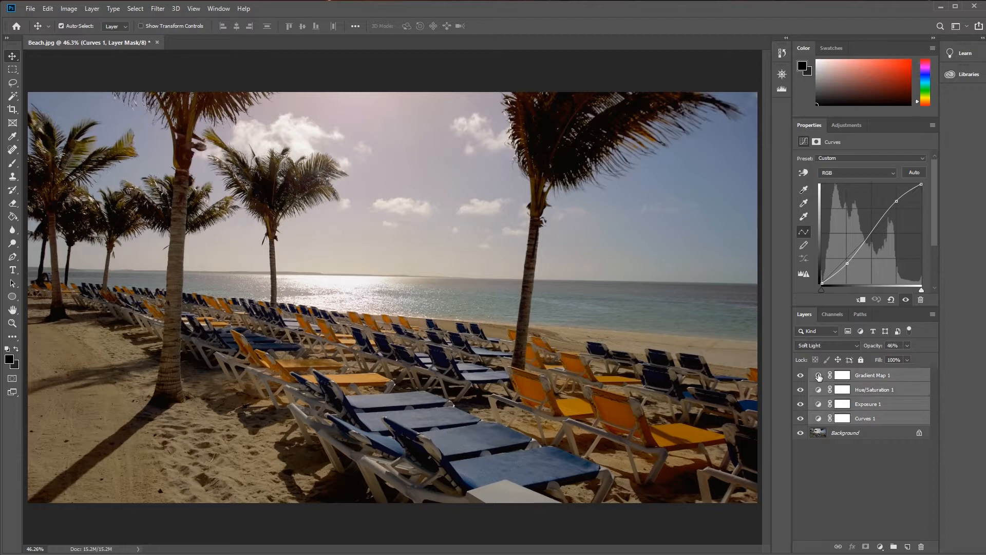
pyautogui.click(921, 546)
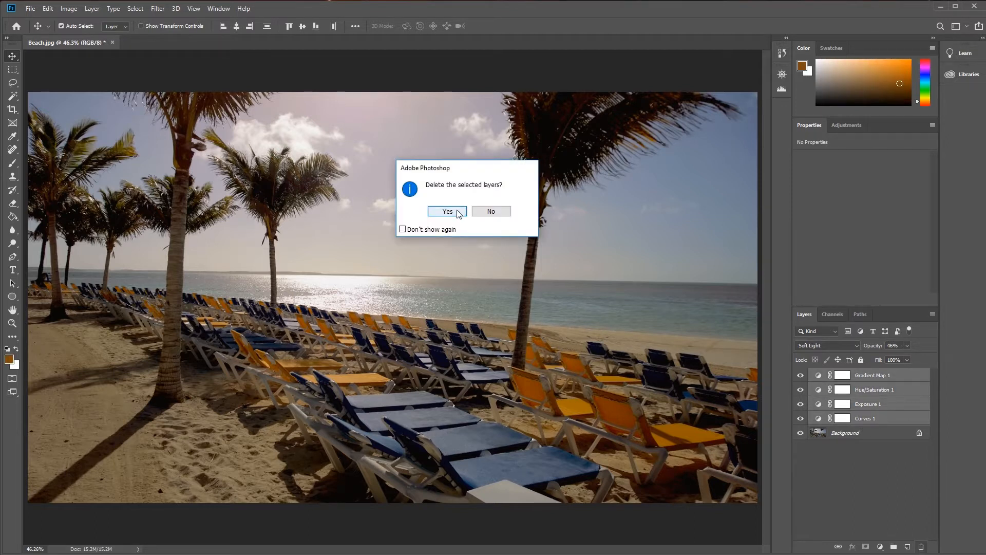
pyautogui.click(447, 212)
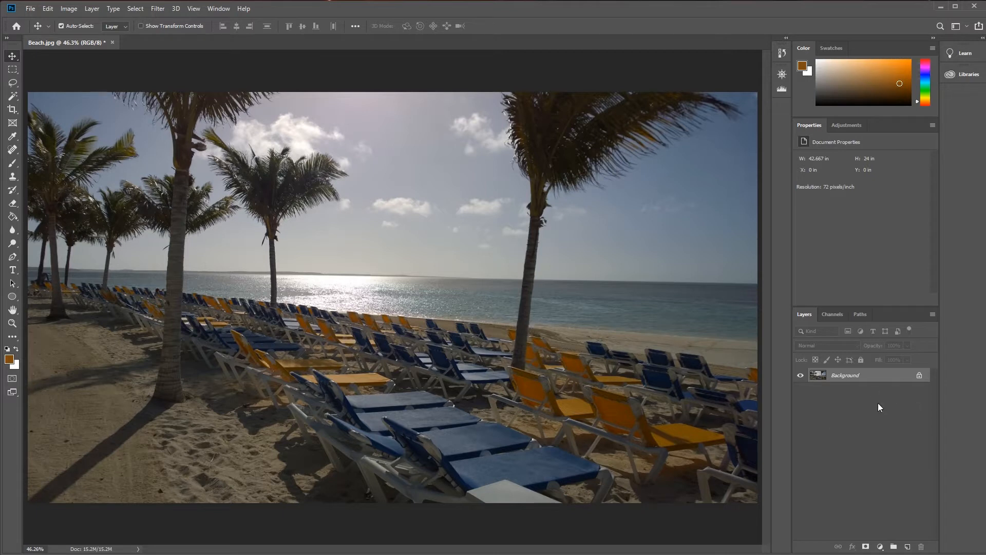
# Step: Add a Color Lookup adjustment layer and load warm up.CUBE from the Color grading session 3 folder as its 3D LUT
pyautogui.click(855, 128)
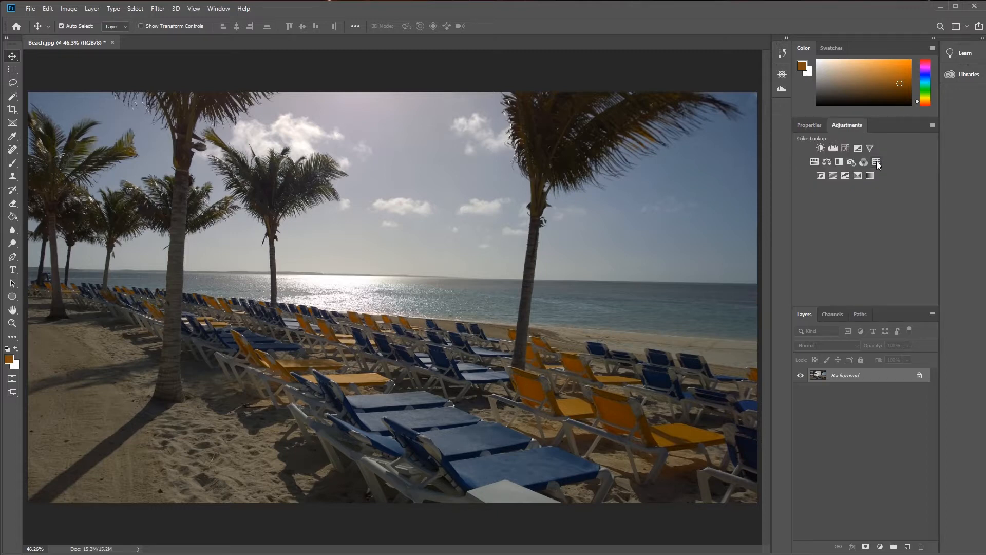
pyautogui.click(877, 161)
pyautogui.click(861, 160)
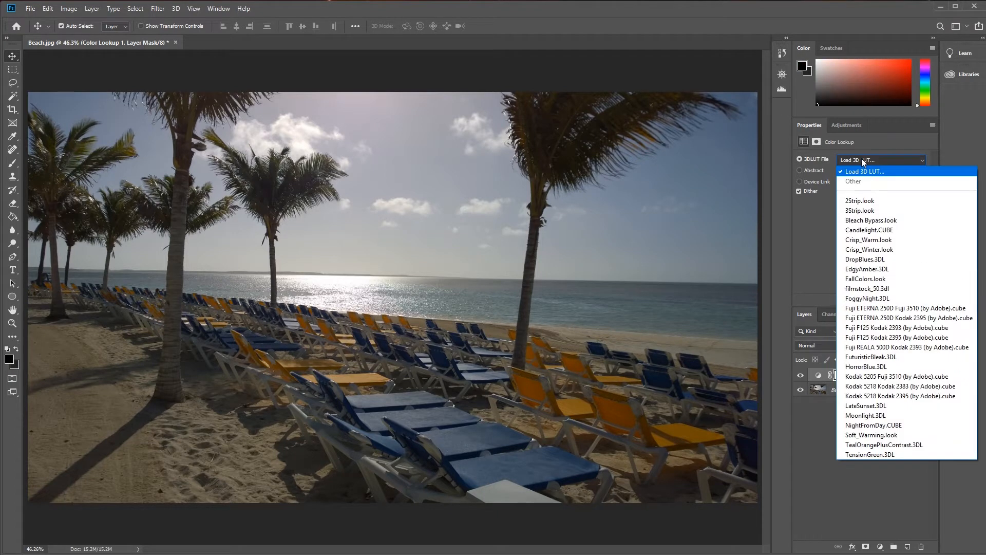
pyautogui.click(871, 174)
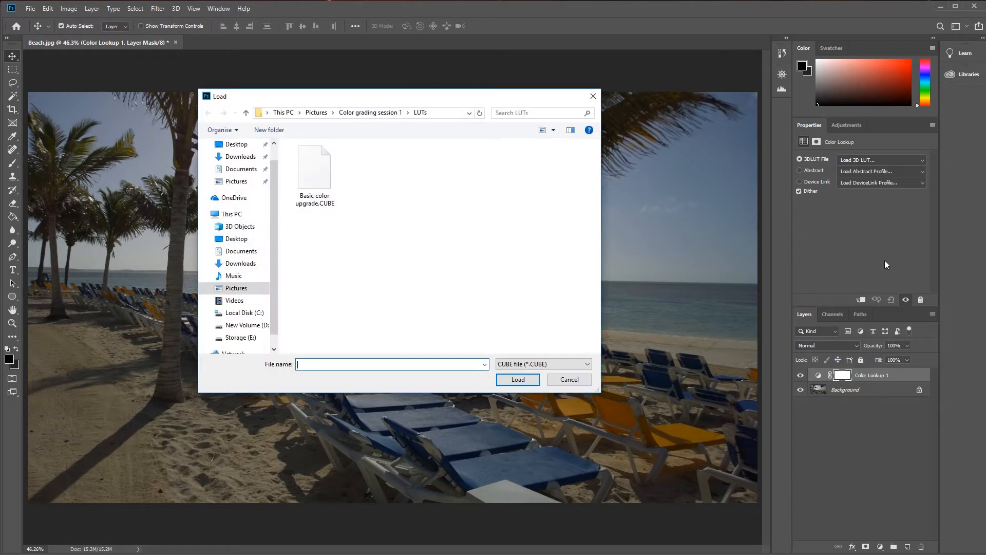
pyautogui.click(316, 113)
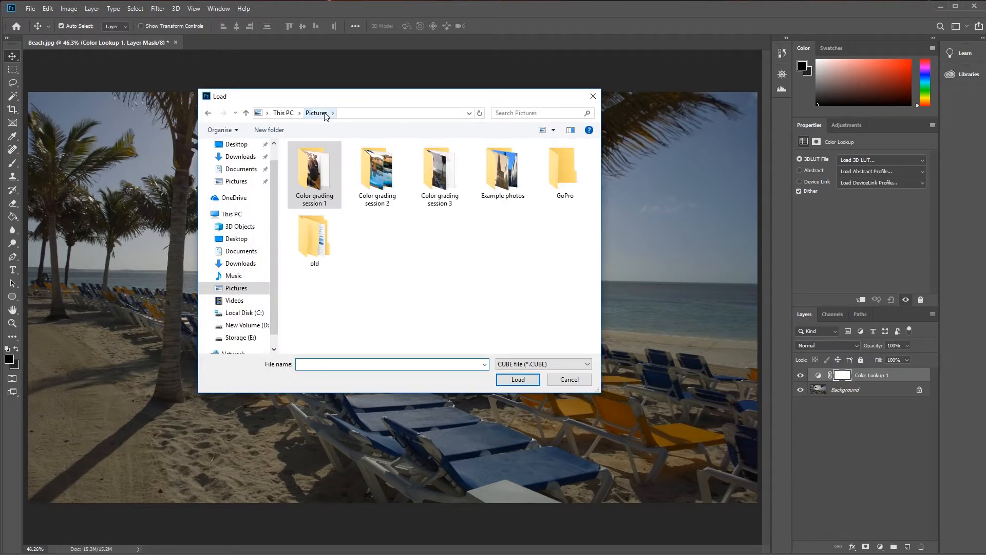
pyautogui.doubleClick(441, 172)
pyautogui.click(318, 170)
pyautogui.doubleClick(318, 172)
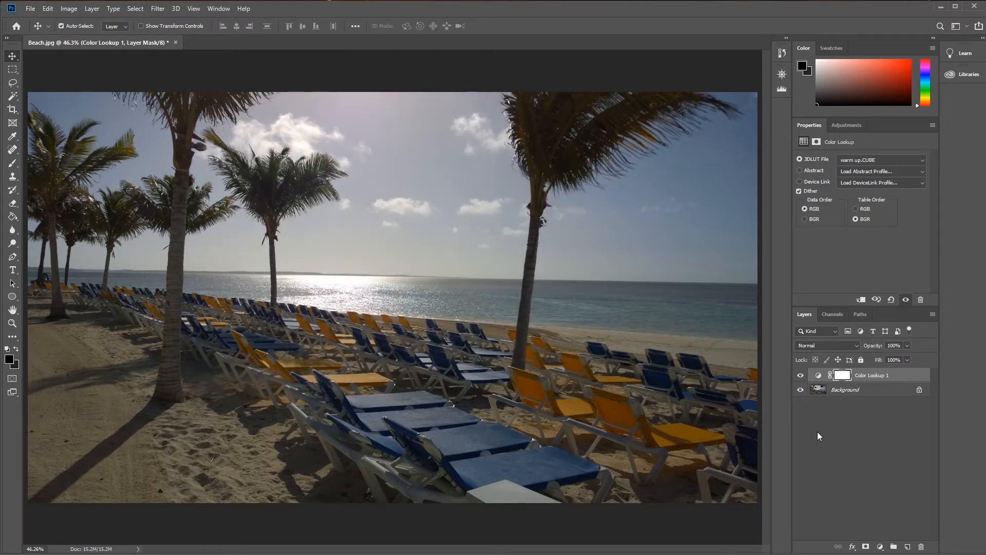